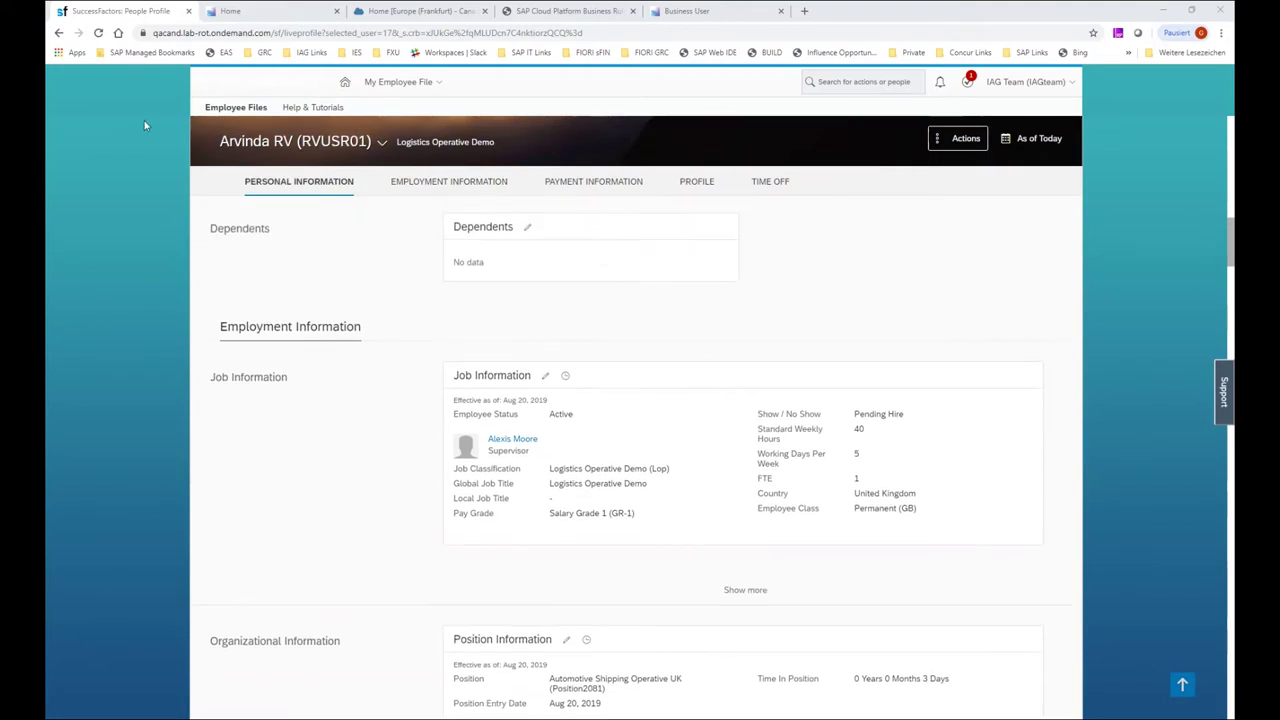
{"action": "left_click", "coordinate": [360, 145]}
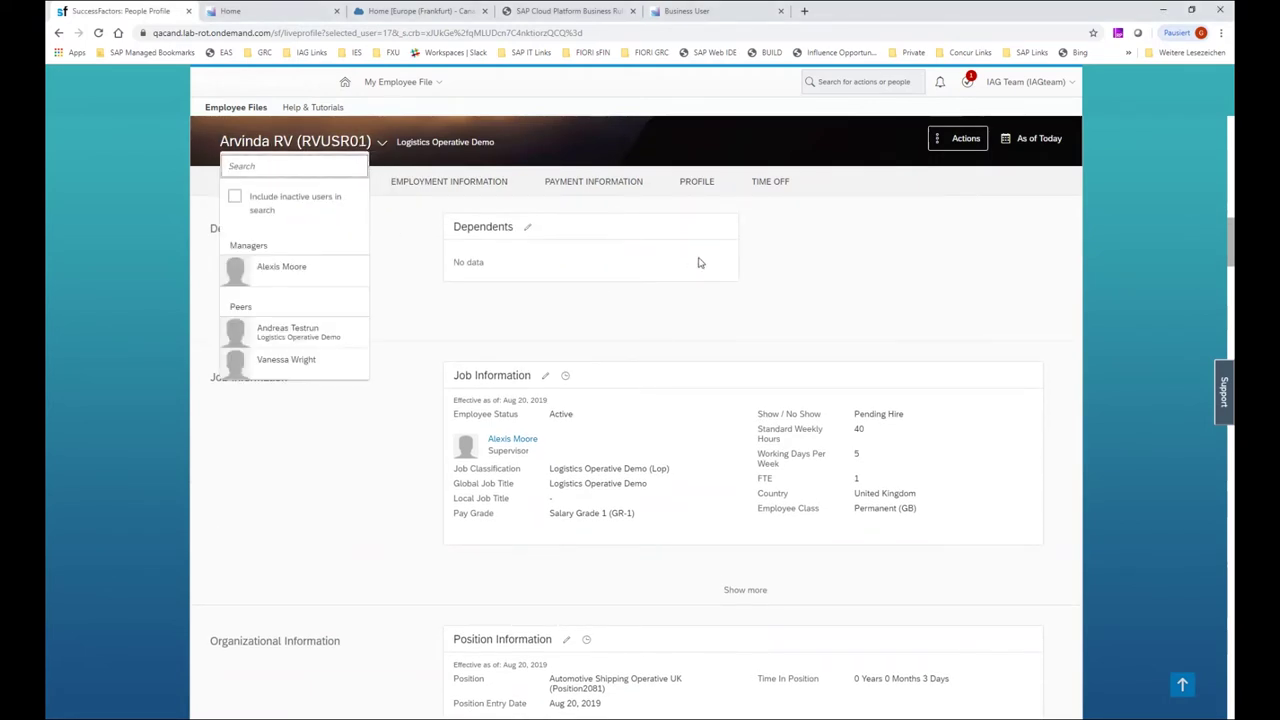
{"action": "left_click", "coordinate": [870, 281]}
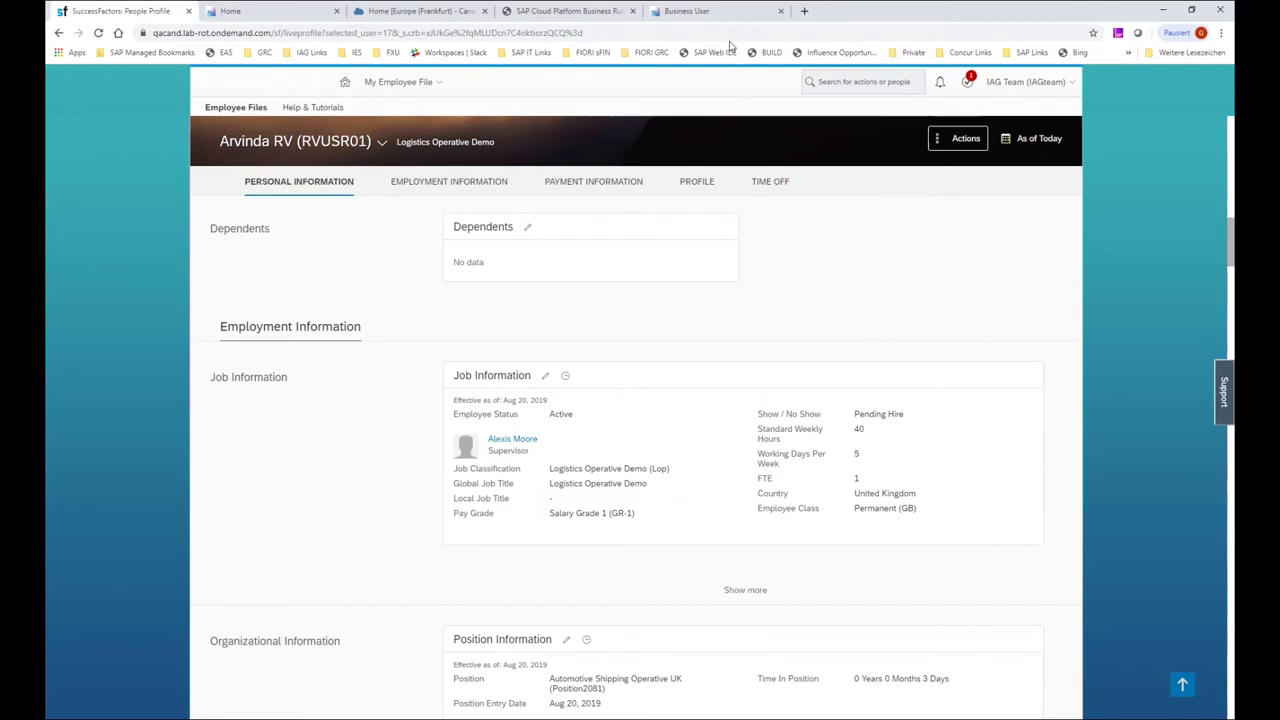
Switch to the S/4HANA Business User record and check the employee's last name and user name.
{"action": "left_click", "coordinate": [730, 11]}
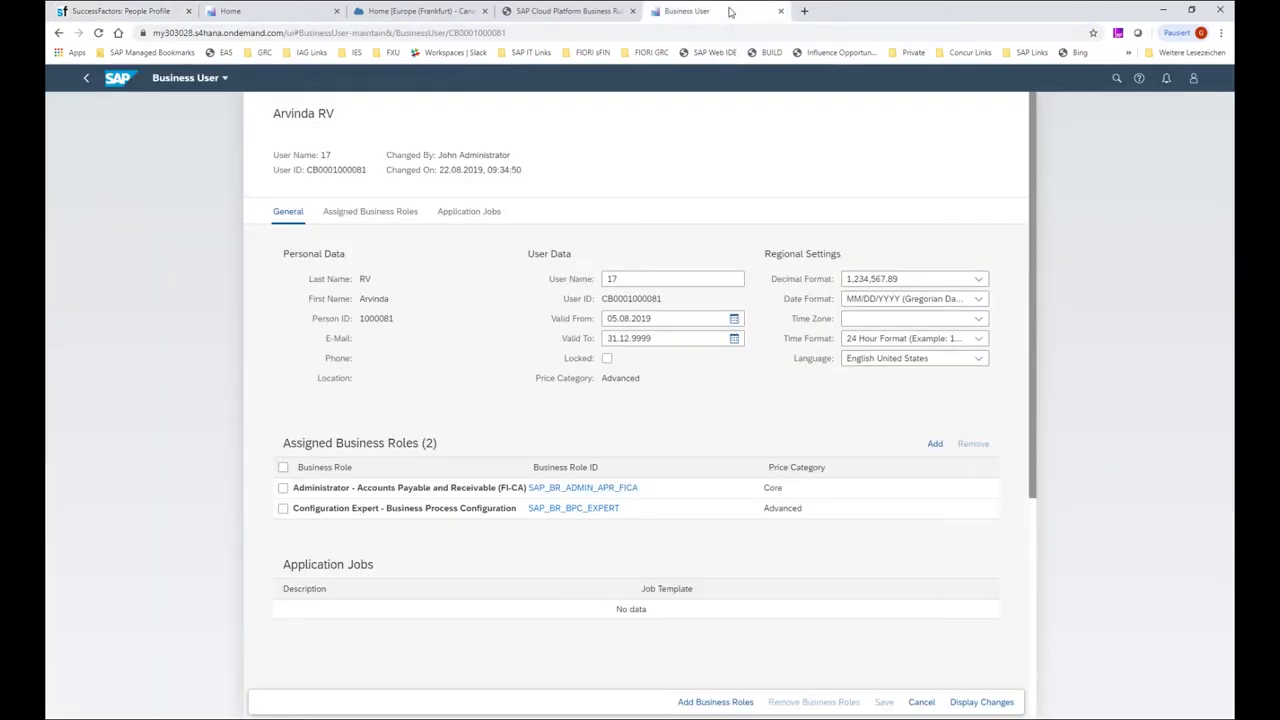
{"action": "left_click_drag", "start_coordinate": [362, 300], "coordinate": [383, 274]}
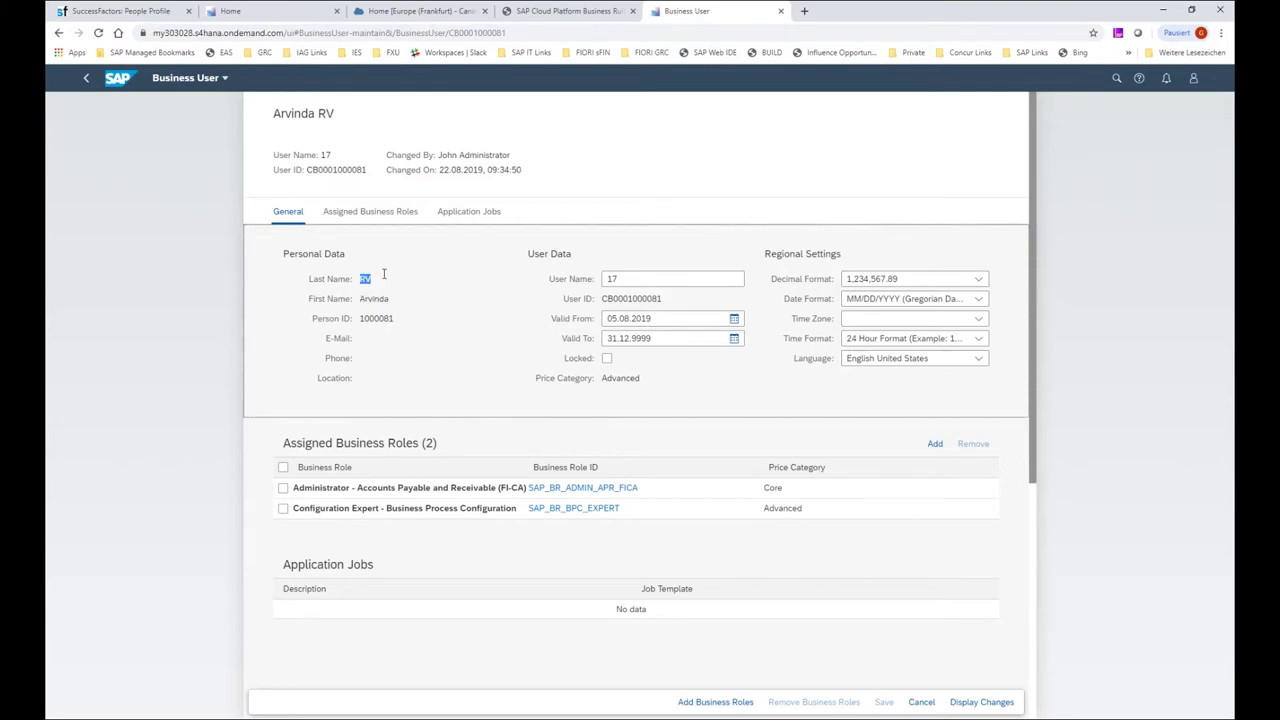
{"action": "left_click", "coordinate": [630, 279]}
{"action": "left_click_drag", "start_coordinate": [630, 279], "coordinate": [571, 279]}
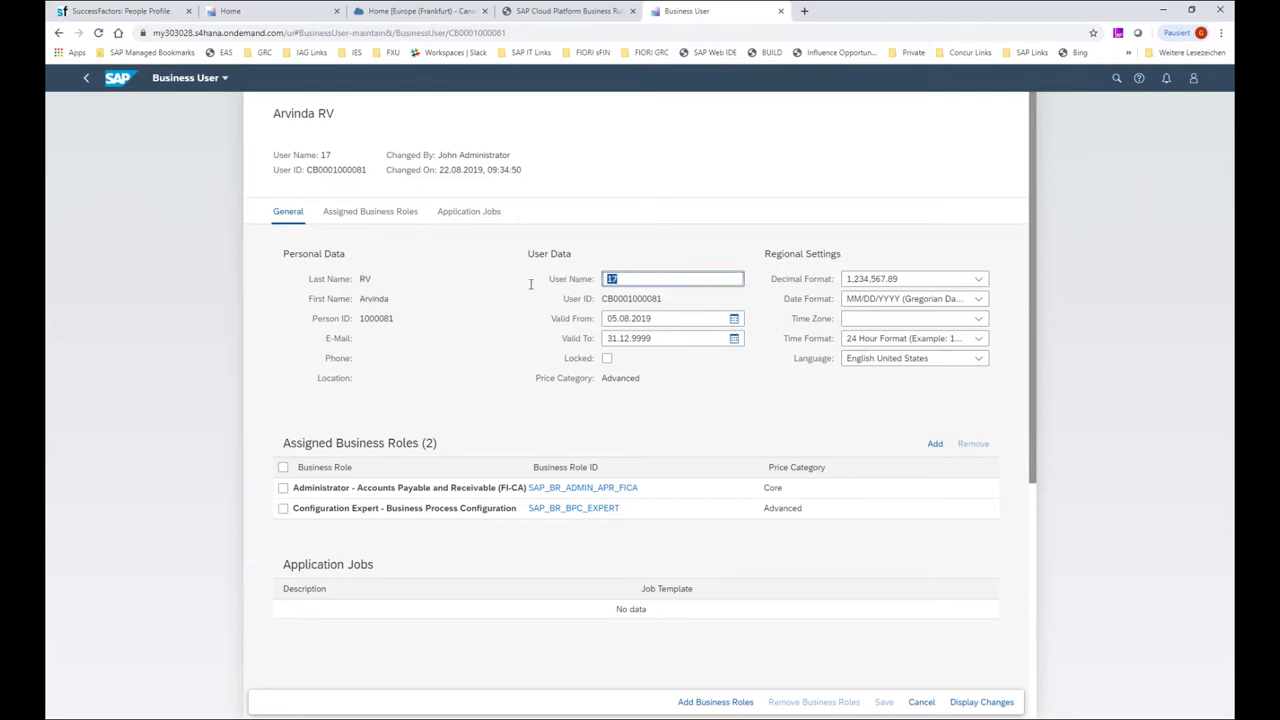
{"action": "left_click", "coordinate": [469, 312]}
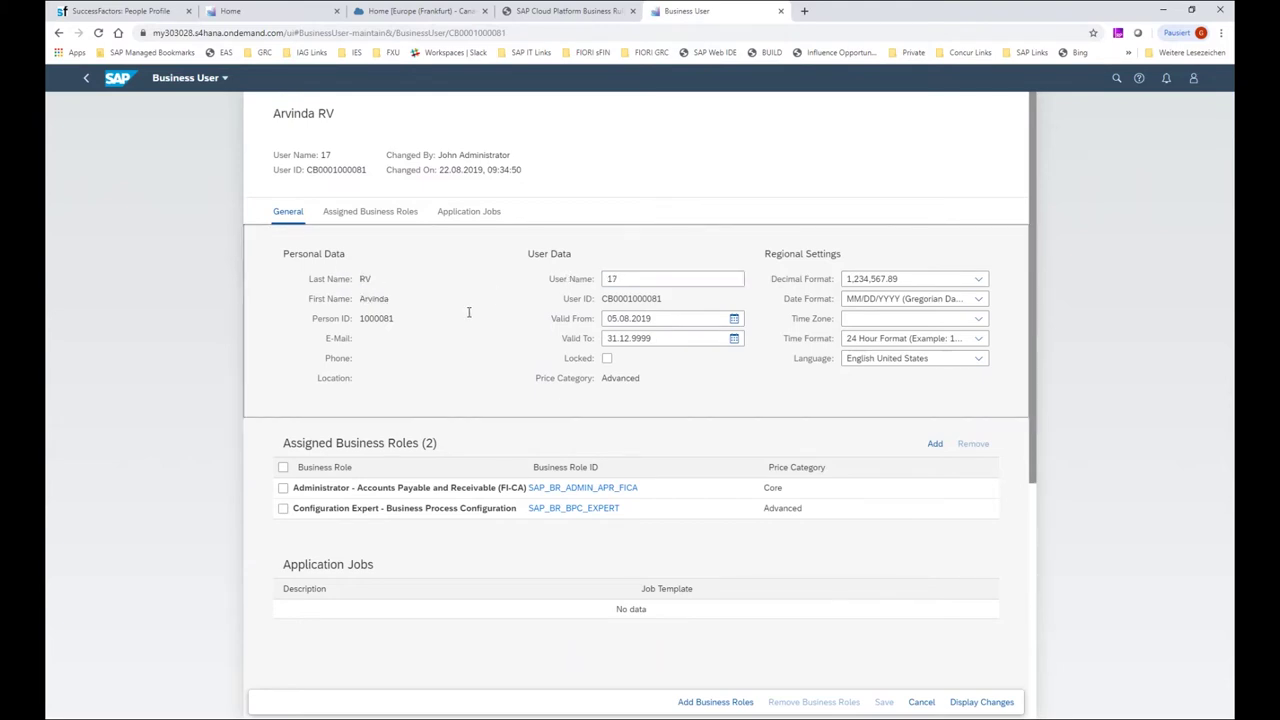
Review the business users assigned to the SAP_BR_ADMIN_APR_FICA role, and return to the user record.
{"action": "left_click", "coordinate": [607, 490]}
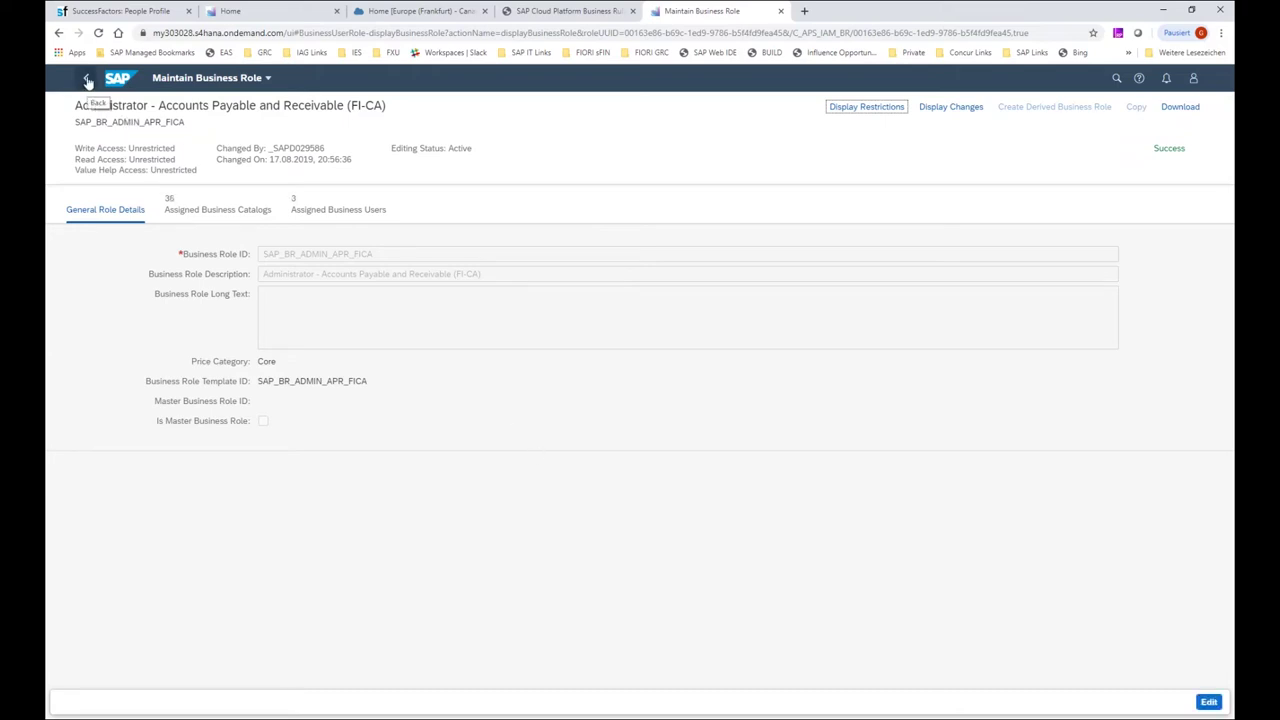
{"action": "left_click", "coordinate": [346, 211]}
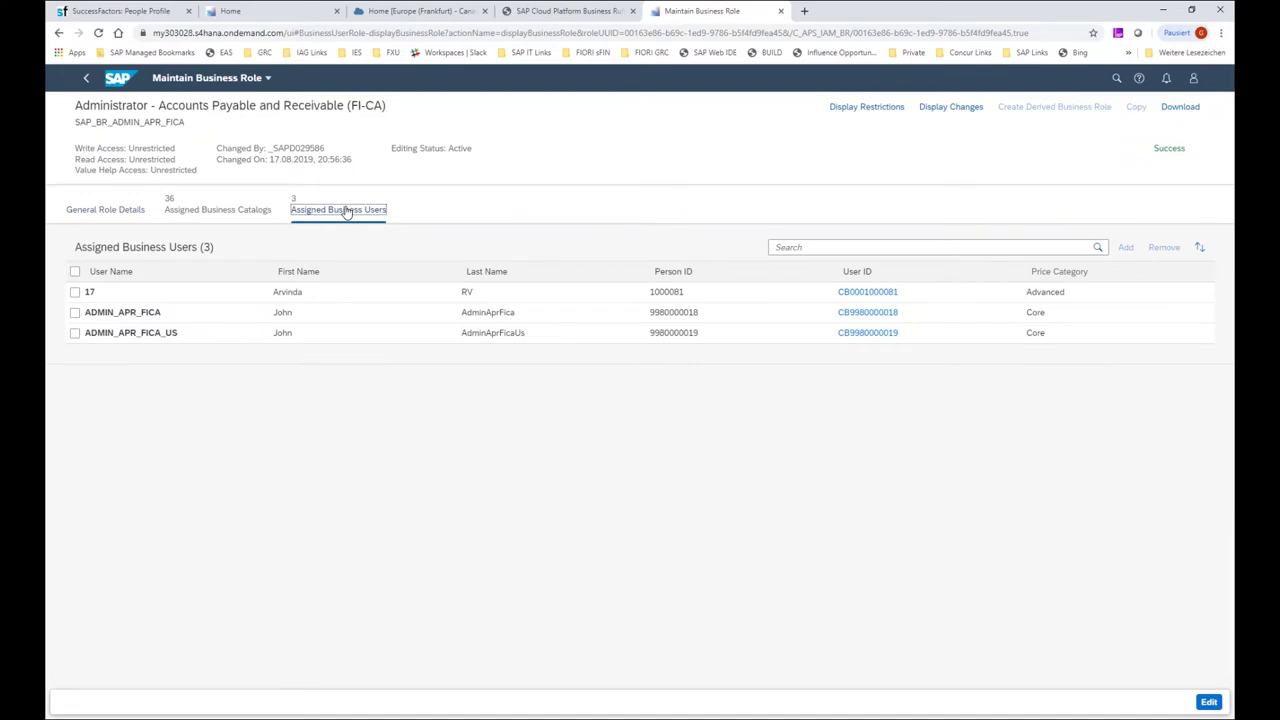
{"action": "left_click", "coordinate": [86, 78]}
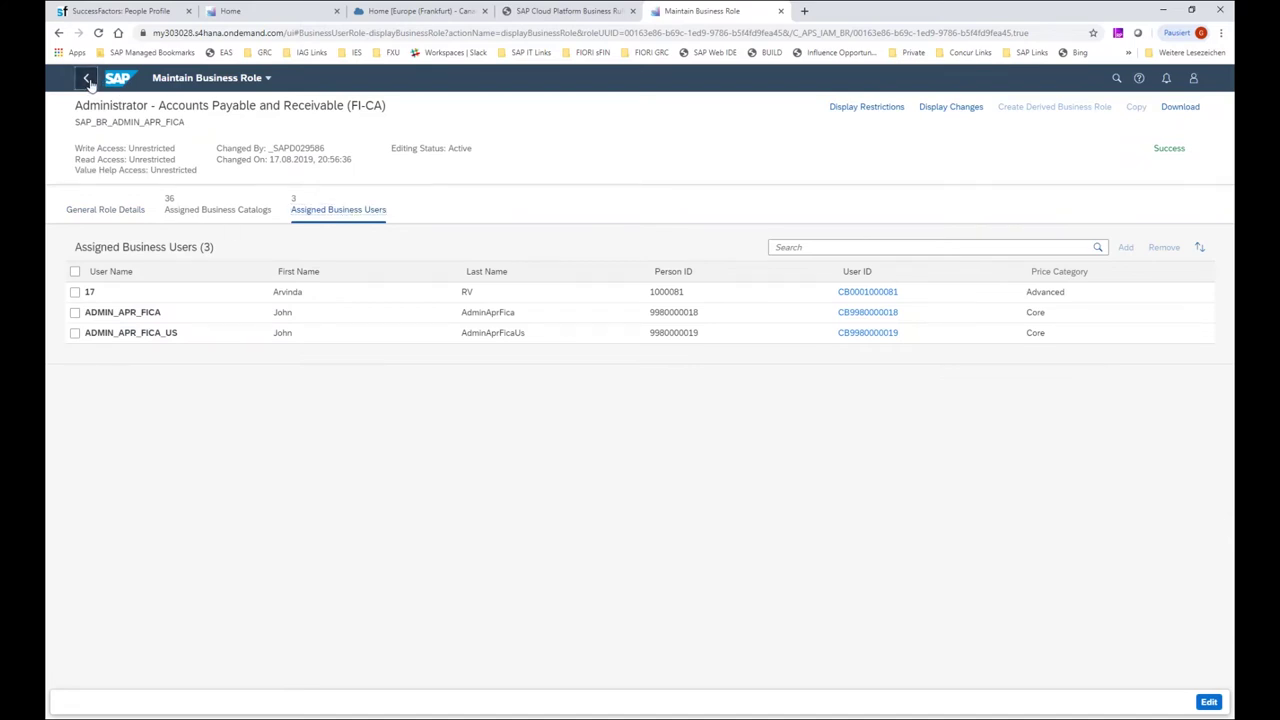
Switch to the SuccessFactors profile and start a job information change effective Aug 22, 2019.
{"action": "left_click", "coordinate": [117, 12]}
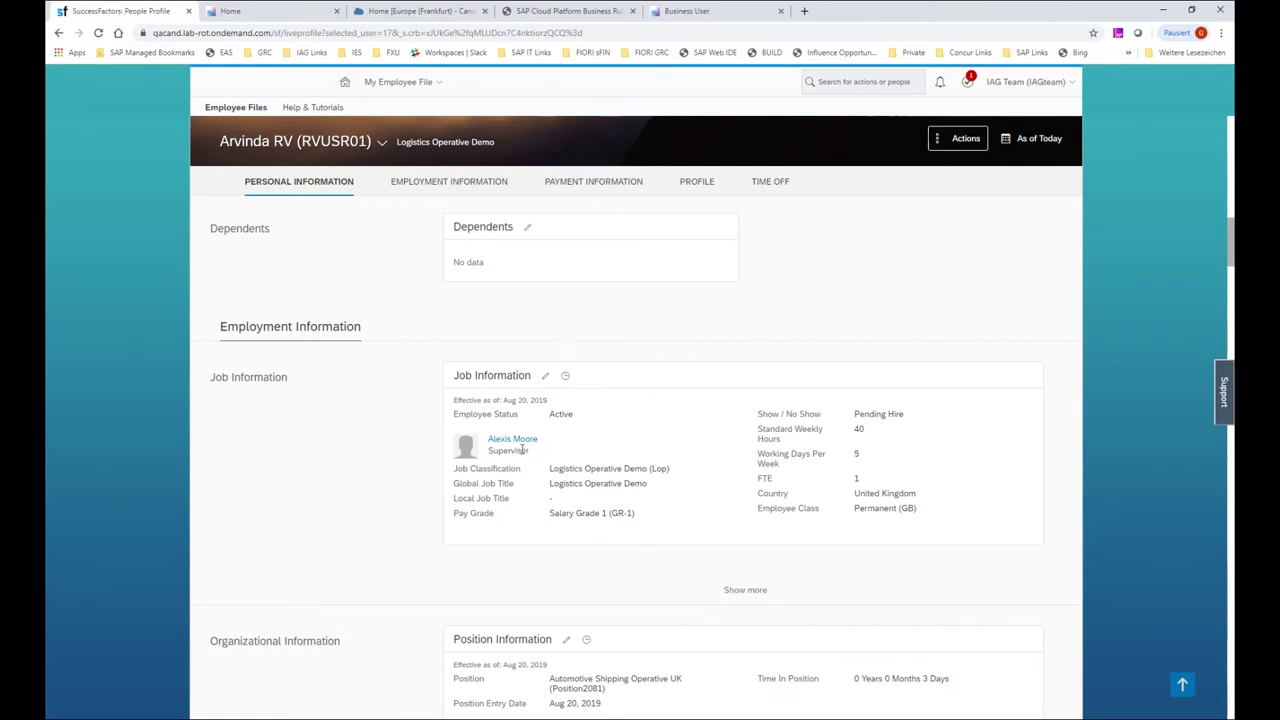
{"action": "left_click", "coordinate": [544, 377]}
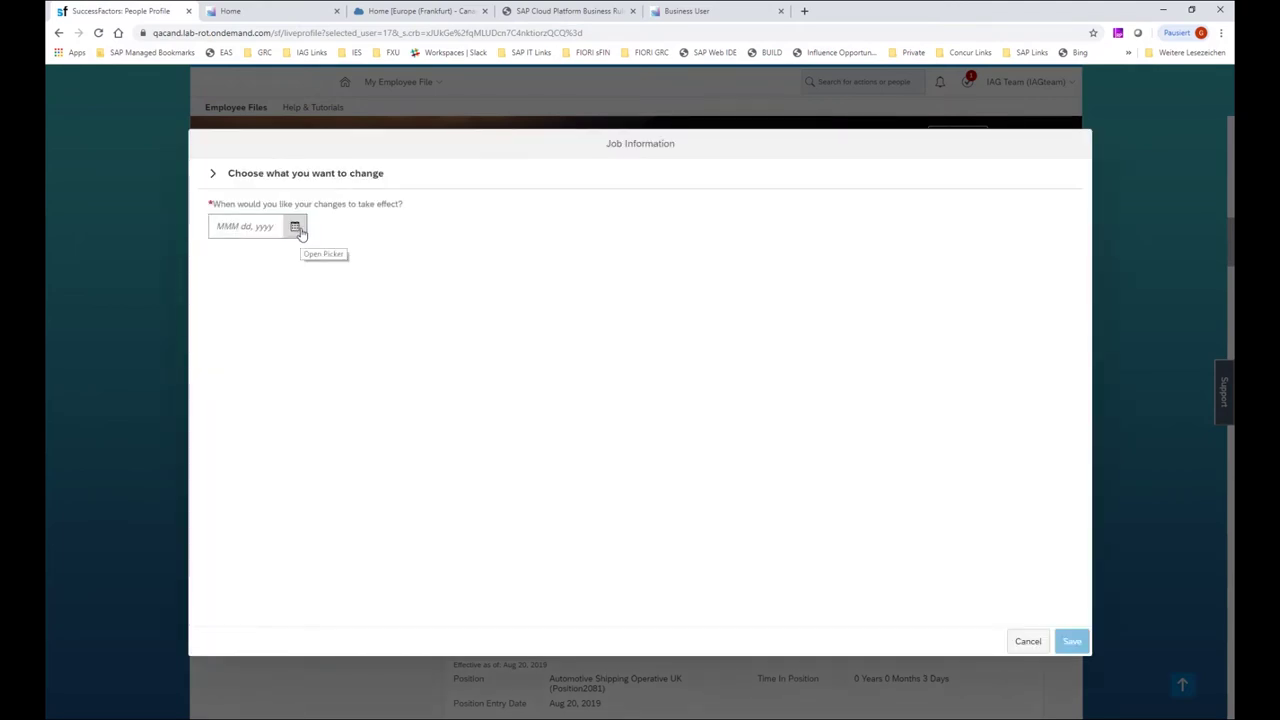
{"action": "left_click", "coordinate": [296, 228]}
{"action": "left_click", "coordinate": [340, 401]}
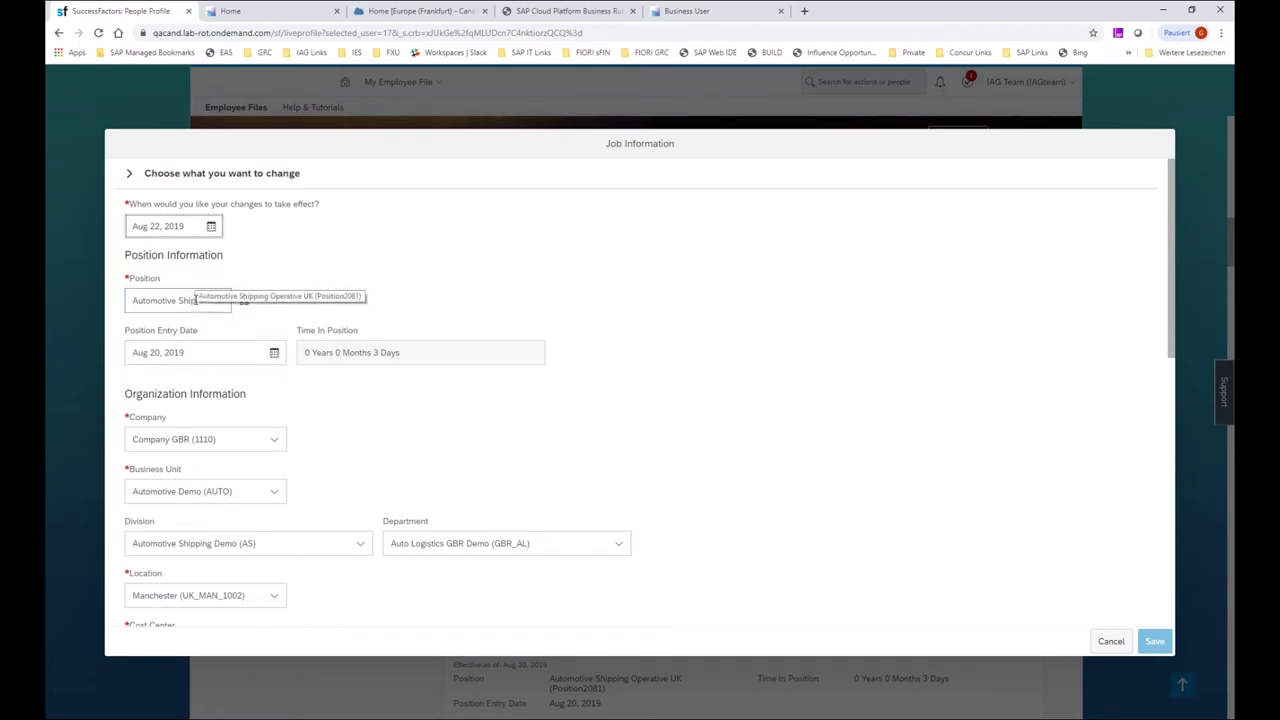
Change the employee's position to Automotive Shipping Operative UK (Position2082) and review the organization and job fields.
{"action": "left_click", "coordinate": [196, 300]}
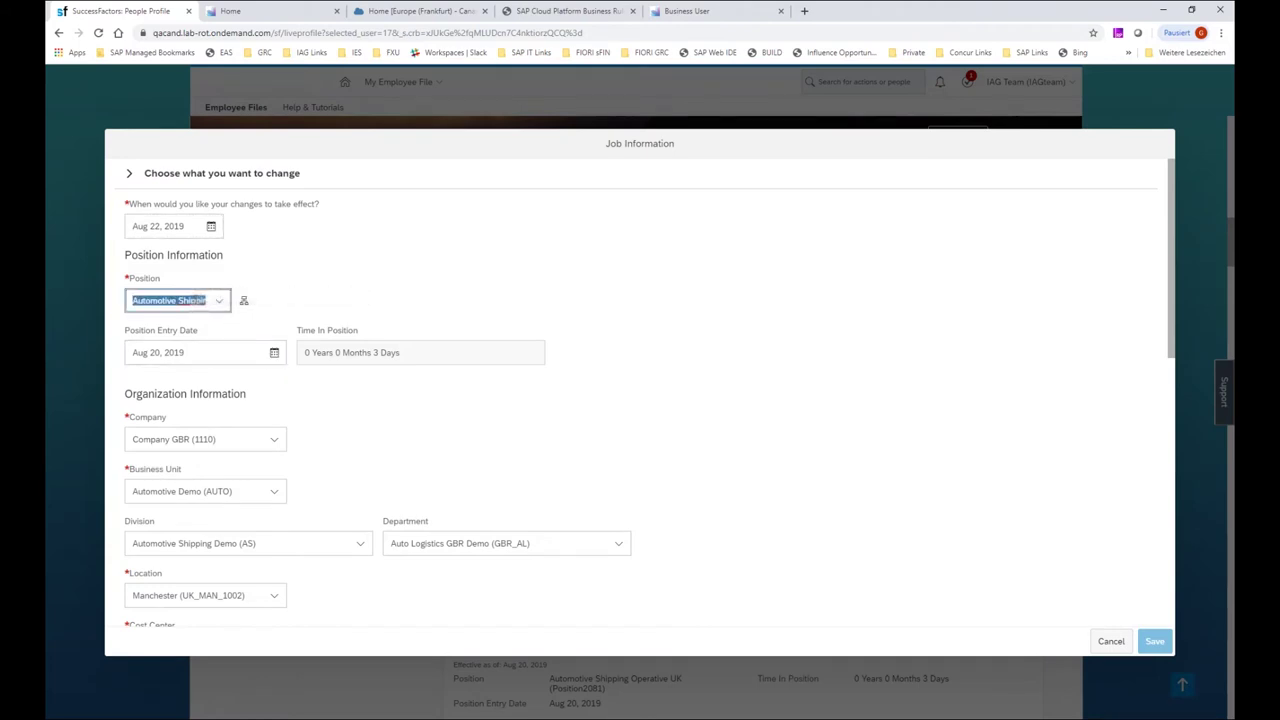
{"action": "key", "text": "BackSpace"}
{"action": "type", "text": "Pos"}
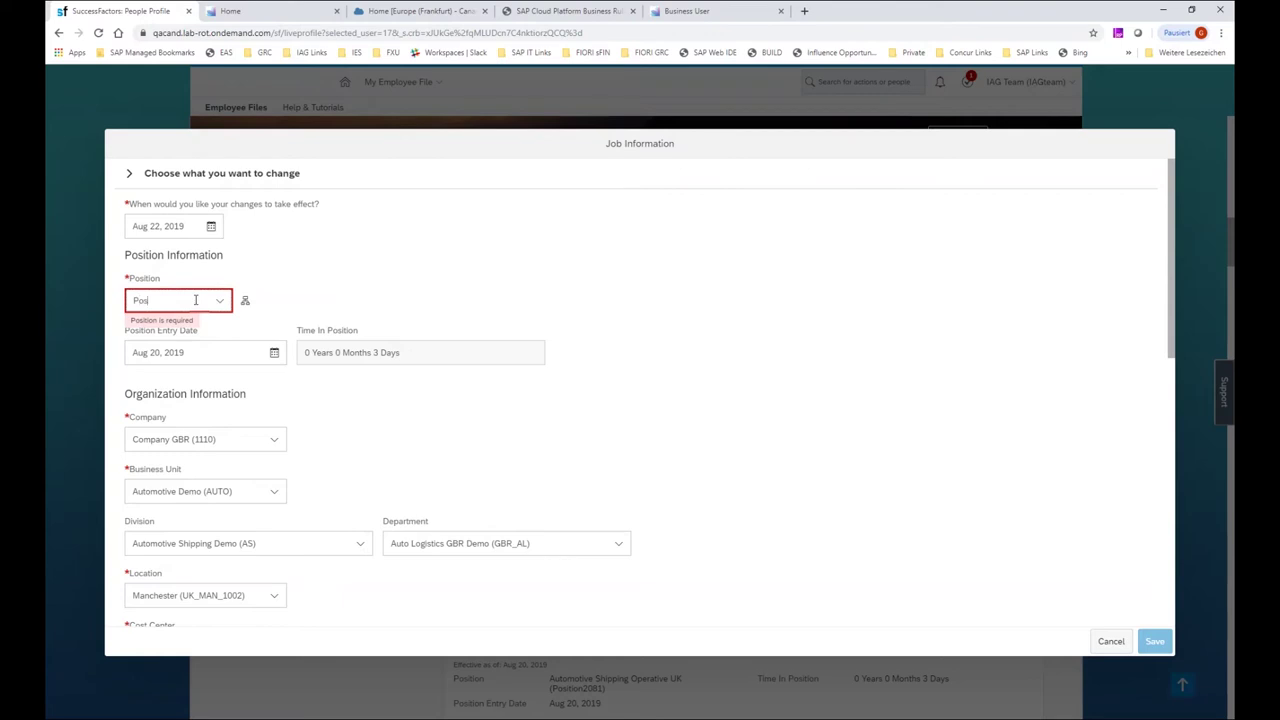
{"action": "type", "text": "ition2083"}
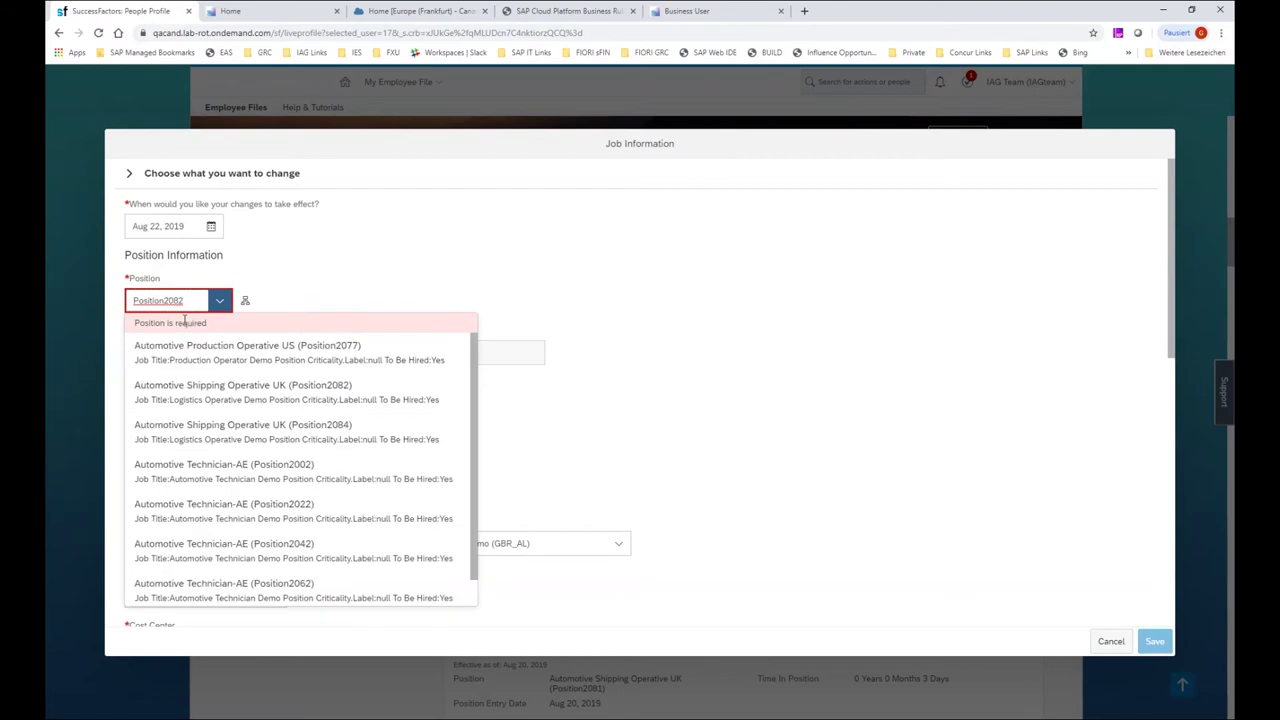
{"action": "left_click", "coordinate": [192, 393]}
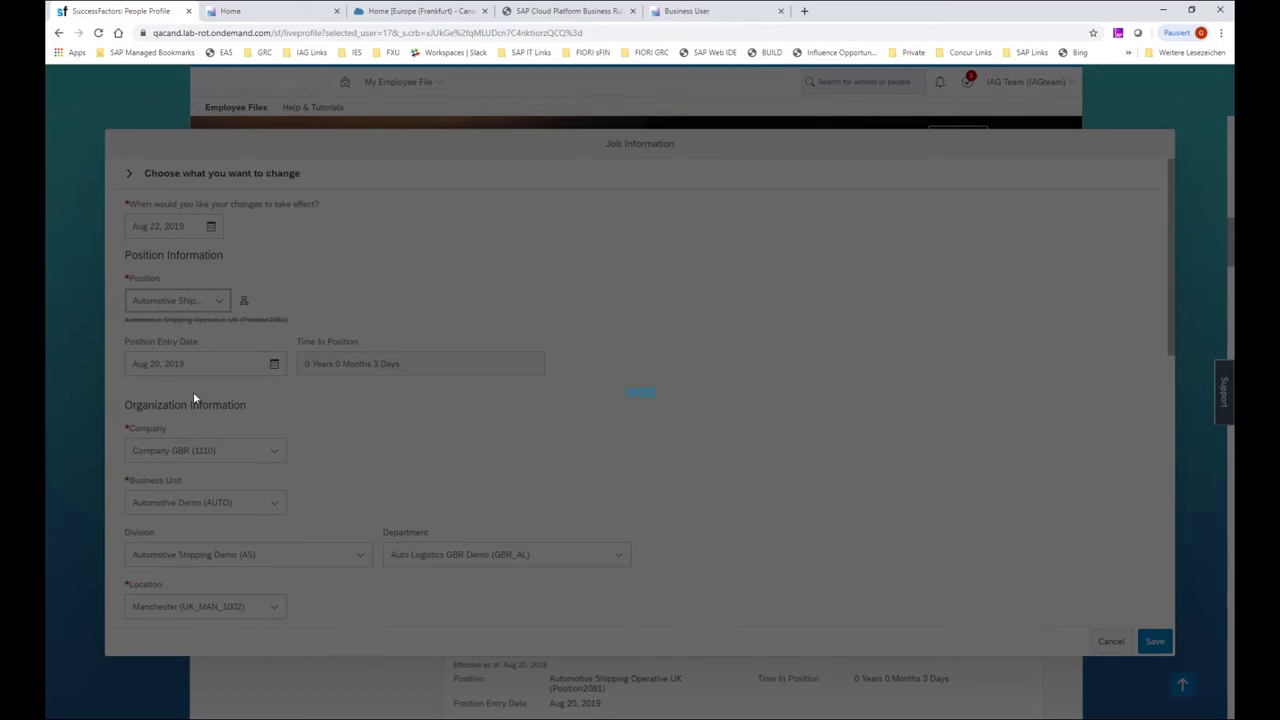
{"action": "scroll", "coordinate": [193, 392], "scroll_direction": "down", "scroll_amount": 1}
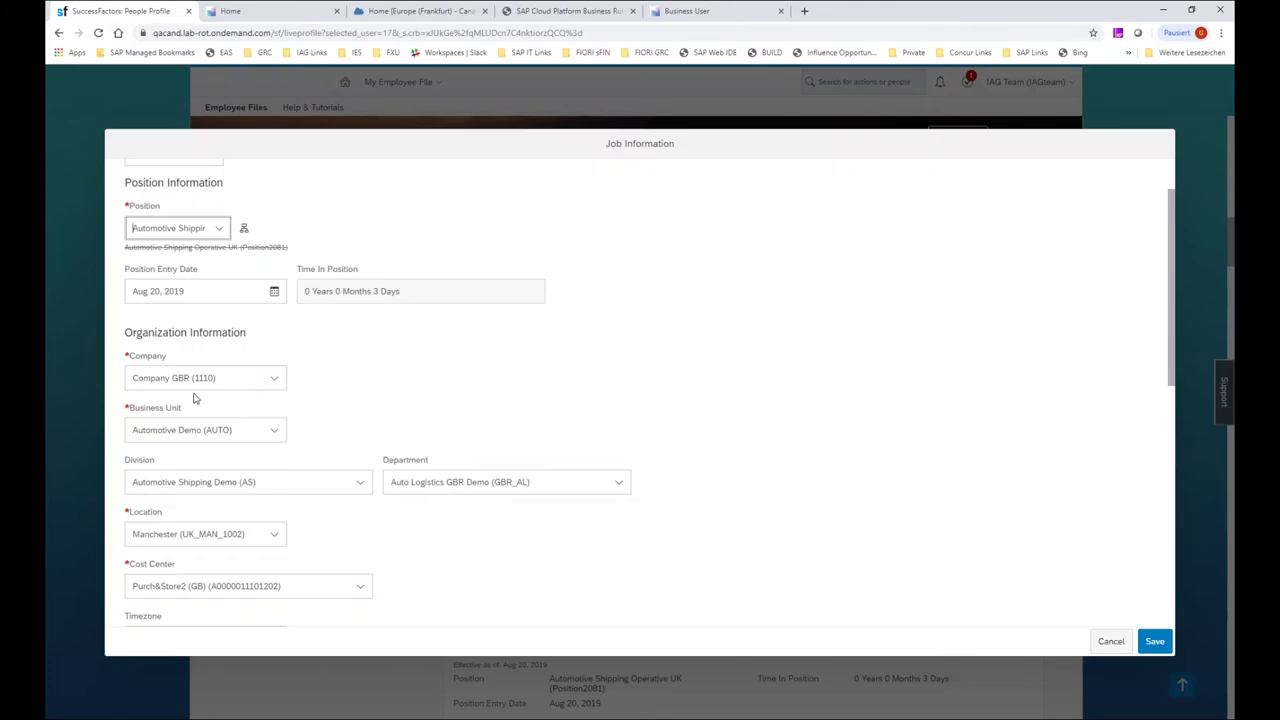
{"action": "left_click", "coordinate": [165, 228]}
{"action": "scroll", "coordinate": [857, 351], "scroll_direction": "down", "scroll_amount": 3}
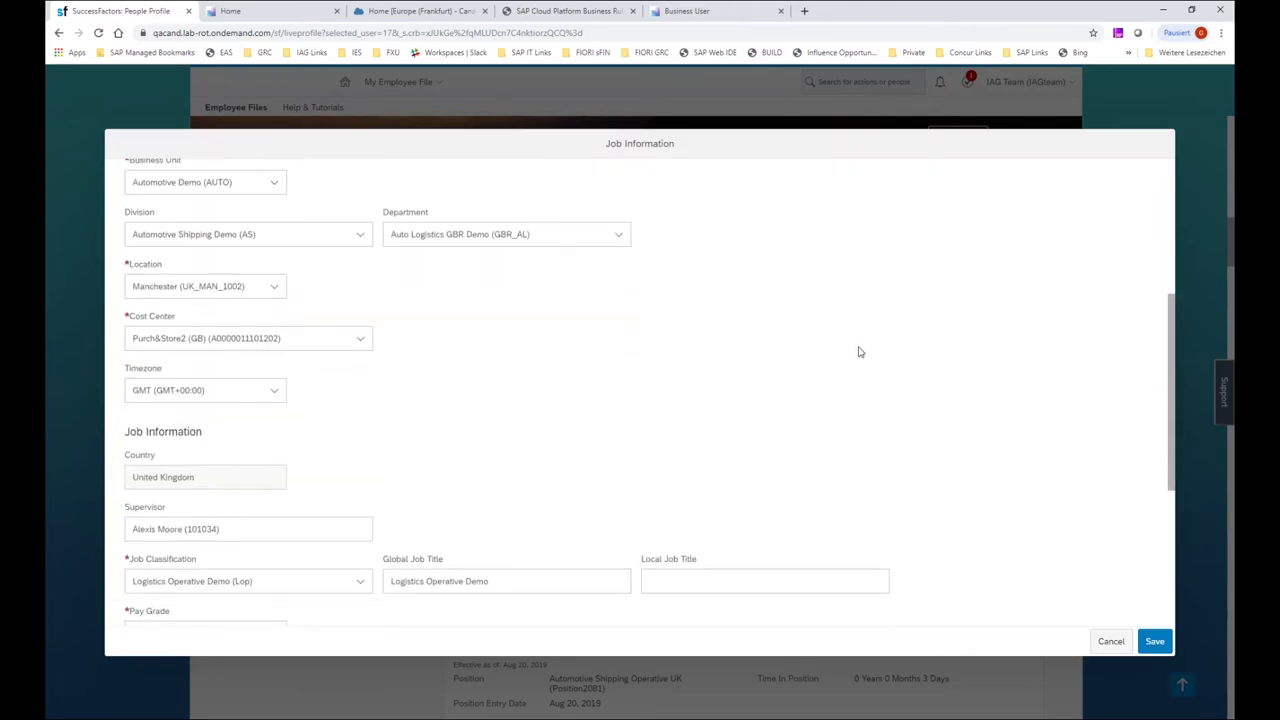
Save the job change with the request comment "She will change department! Regards, Manager" and show the workflow participants.
{"action": "left_click", "coordinate": [1154, 641]}
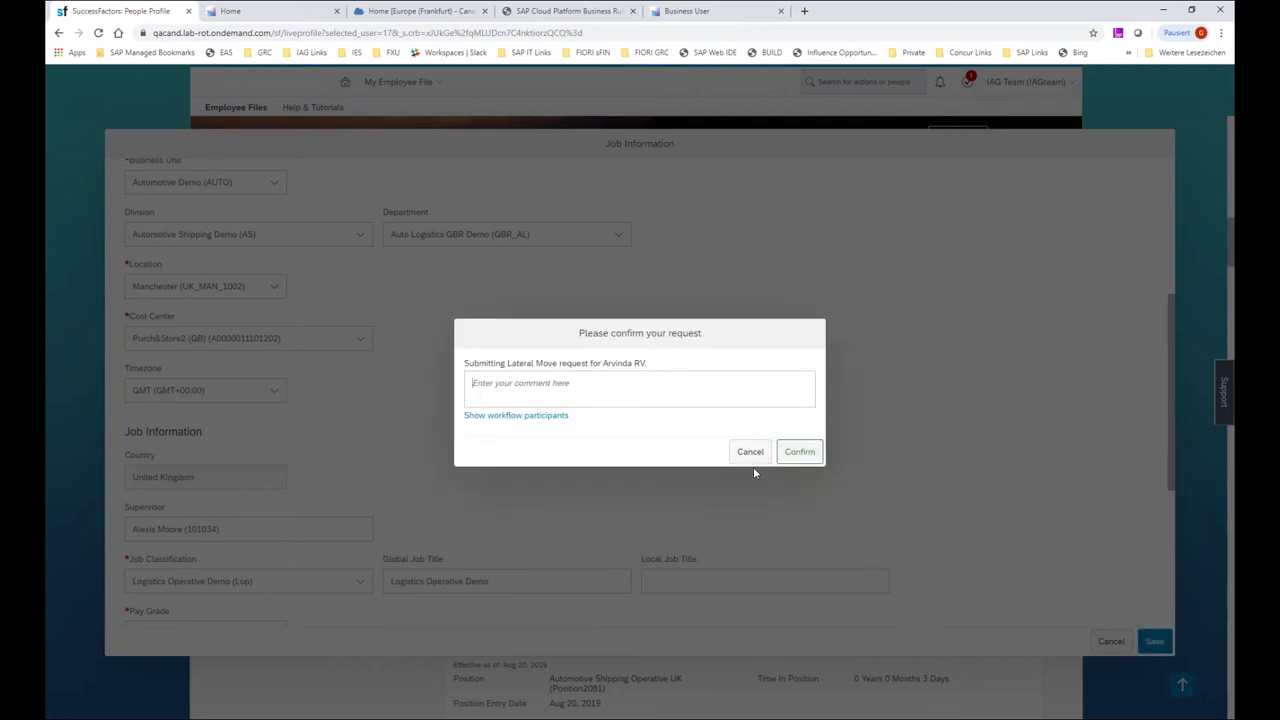
{"action": "type", "text": "She w"}
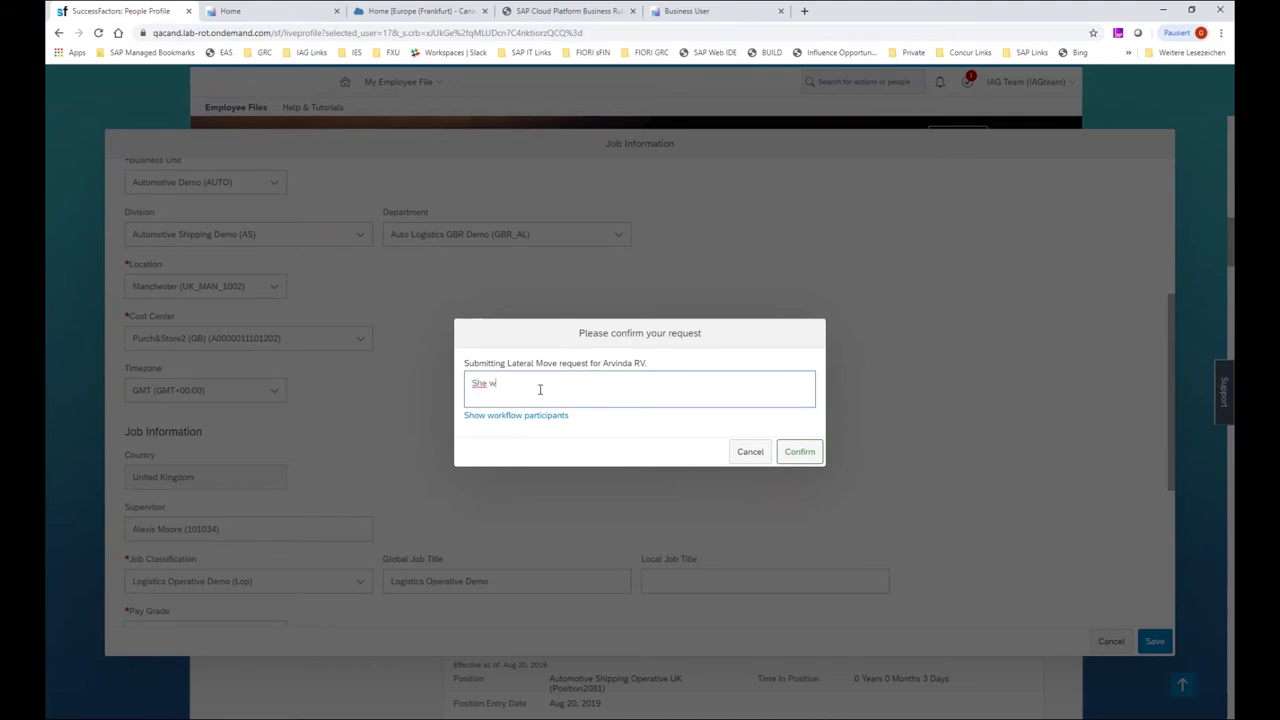
{"action": "type", "text": "ill change department. "}
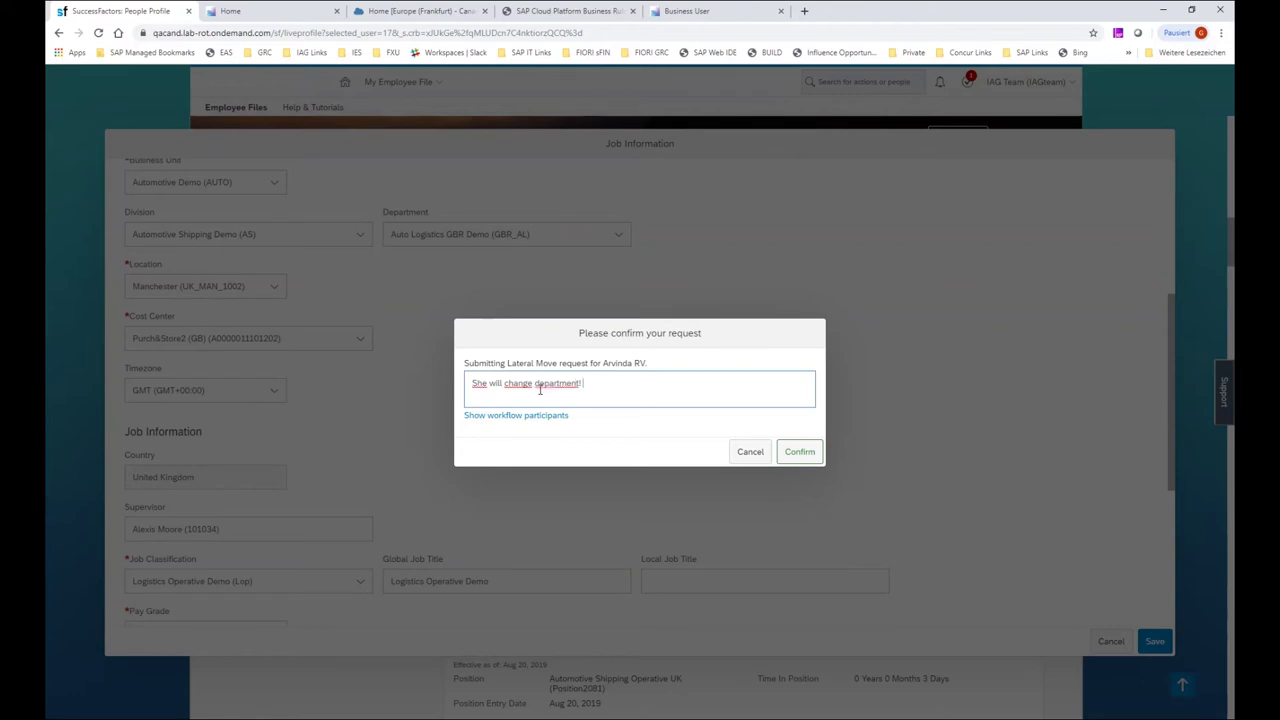
{"action": "type", "text": "Regards, Manager"}
{"action": "left_click", "coordinate": [506, 416]}
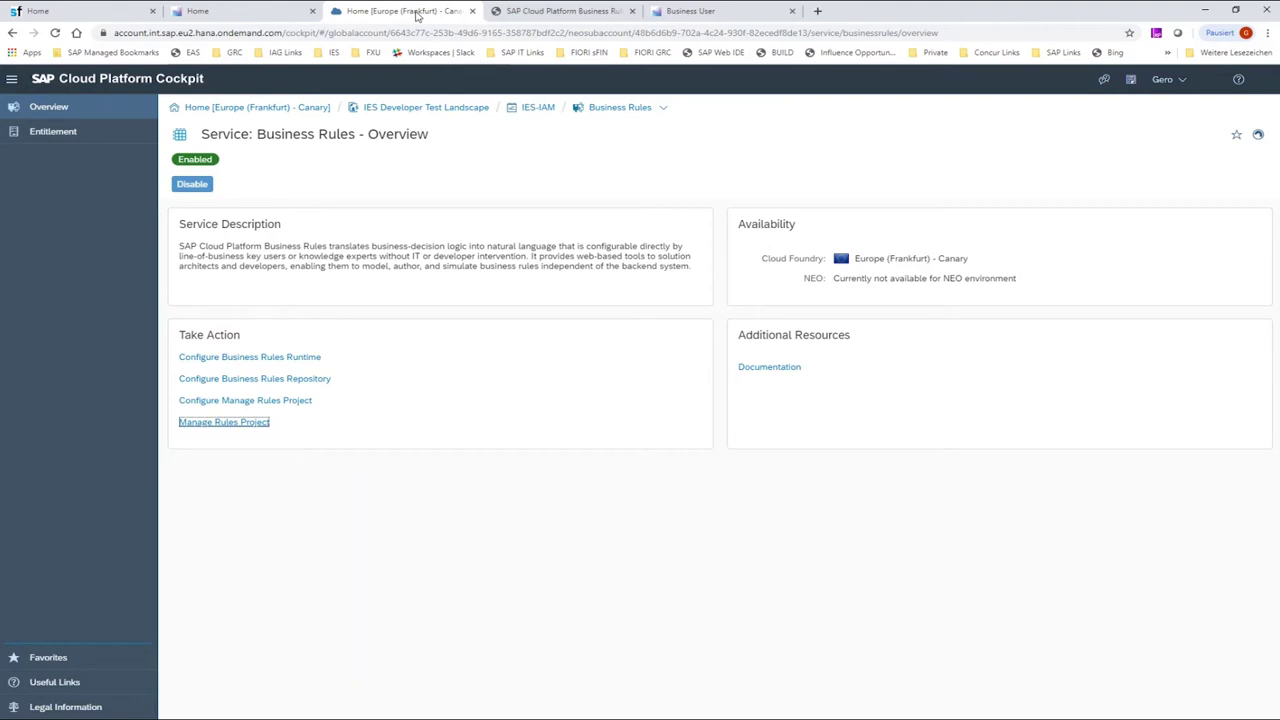
From the Business Rules service in SAP Cloud Platform Cockpit, open the local rule IES_POSITION_CHANGE of the IAGSFHRFieldChanges project.
{"action": "left_click", "coordinate": [242, 422]}
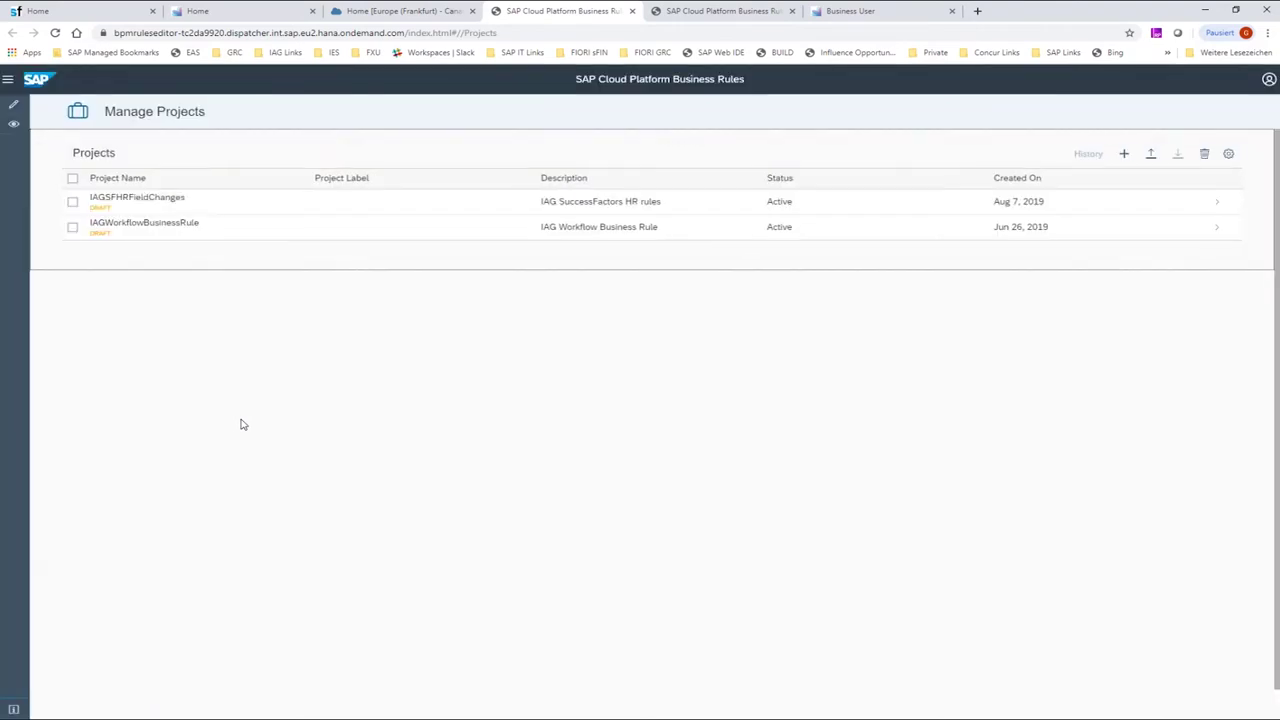
{"action": "left_click", "coordinate": [213, 205]}
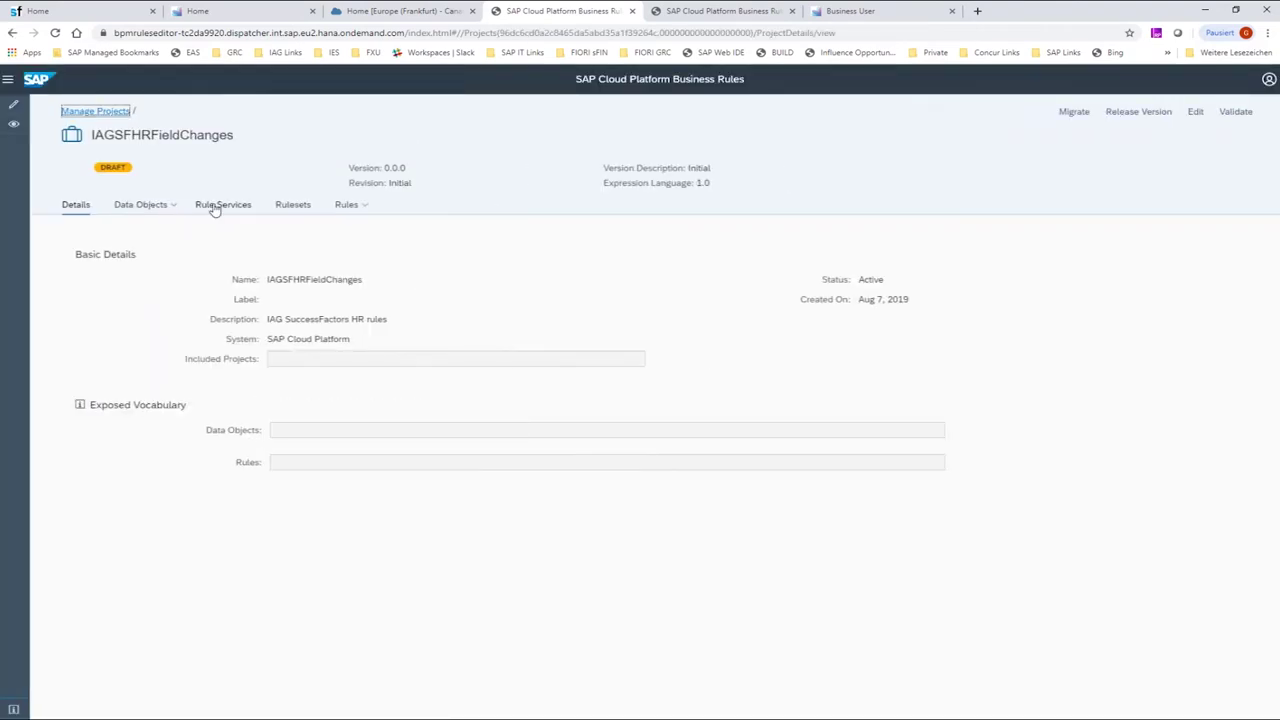
{"action": "left_click", "coordinate": [346, 204]}
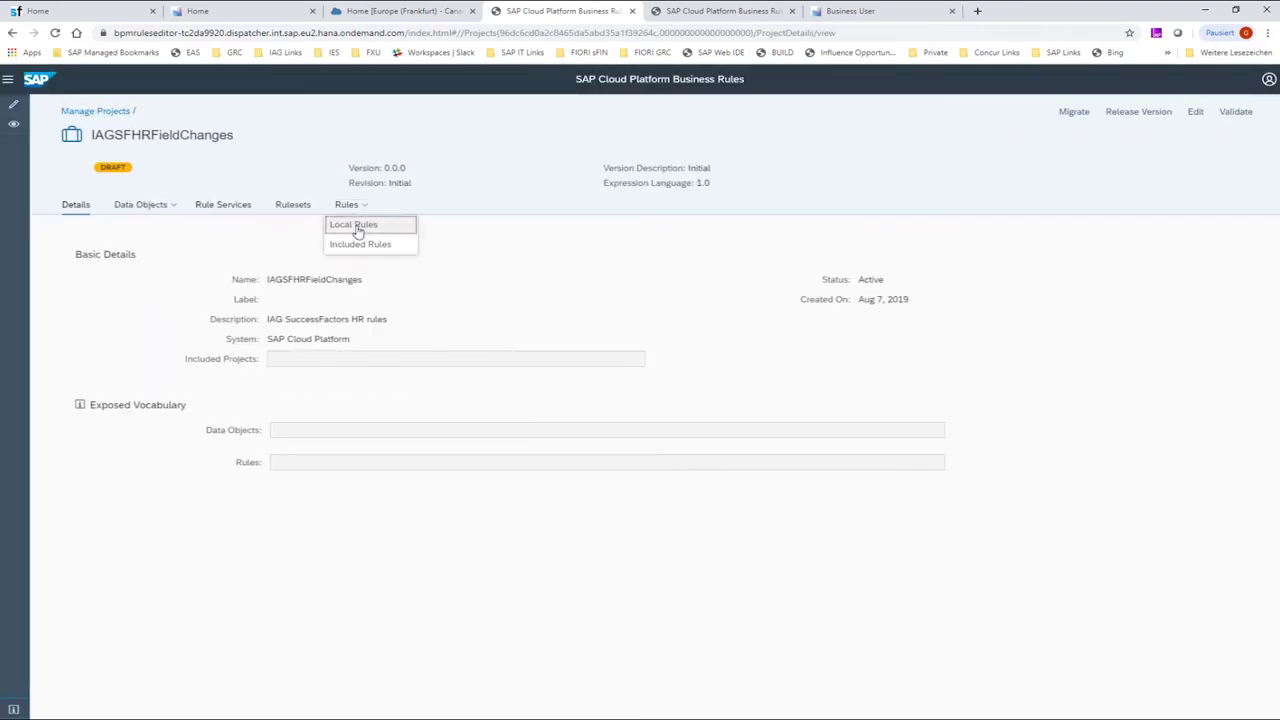
{"action": "left_click", "coordinate": [355, 226]}
{"action": "left_click", "coordinate": [102, 319]}
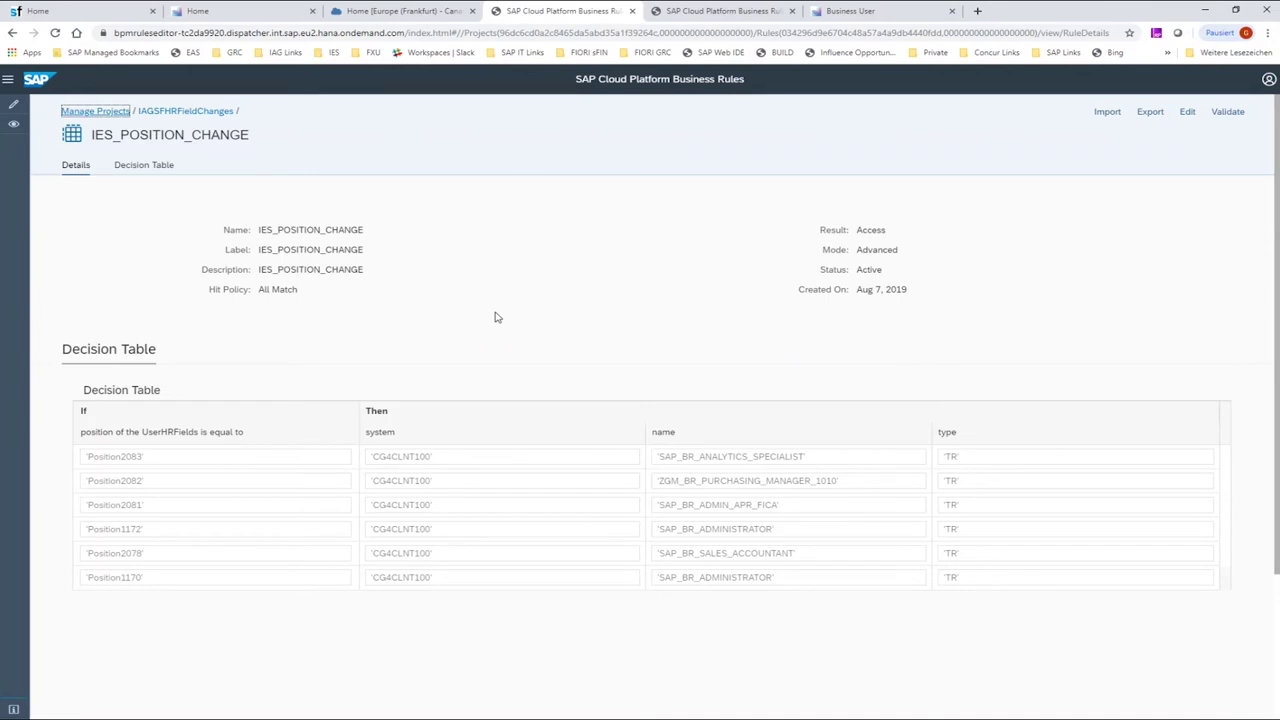
Examine which business roles the decision table assigns to Position2081 and Position2082.
{"action": "left_click_drag", "start_coordinate": [808, 517], "coordinate": [646, 514]}
{"action": "left_click", "coordinate": [153, 515]}
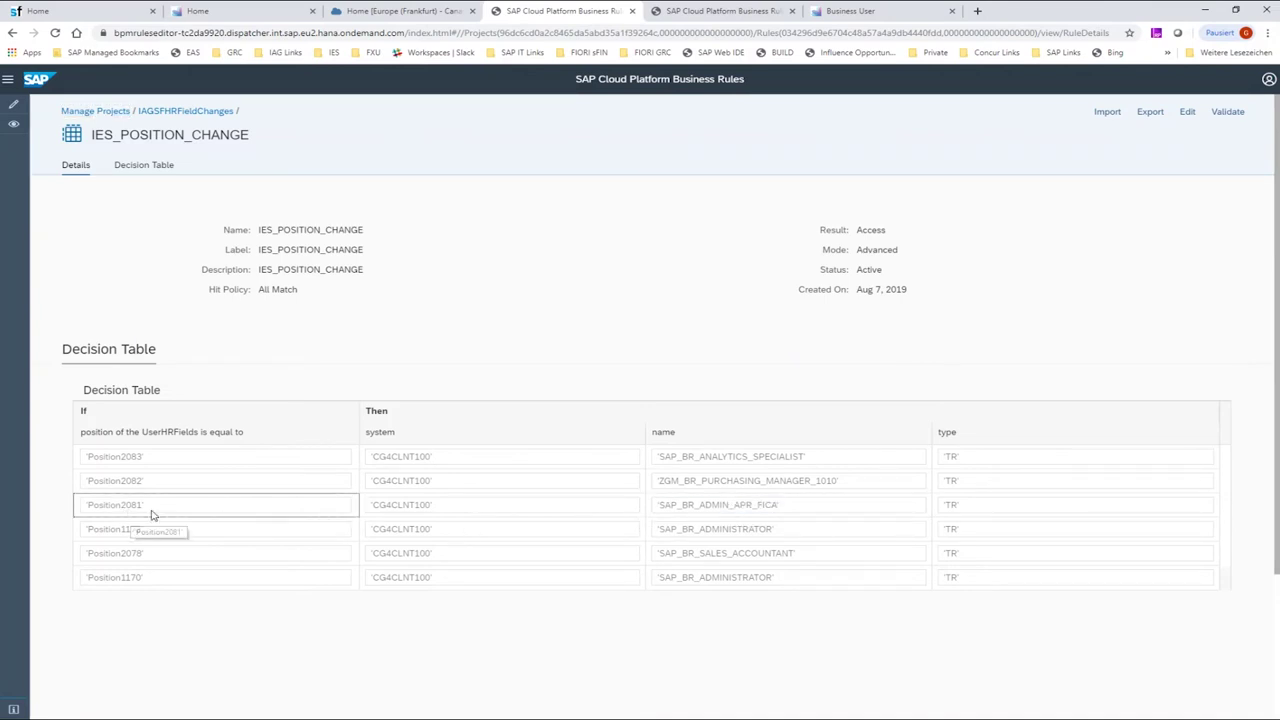
{"action": "left_click_drag", "start_coordinate": [153, 515], "coordinate": [70, 515]}
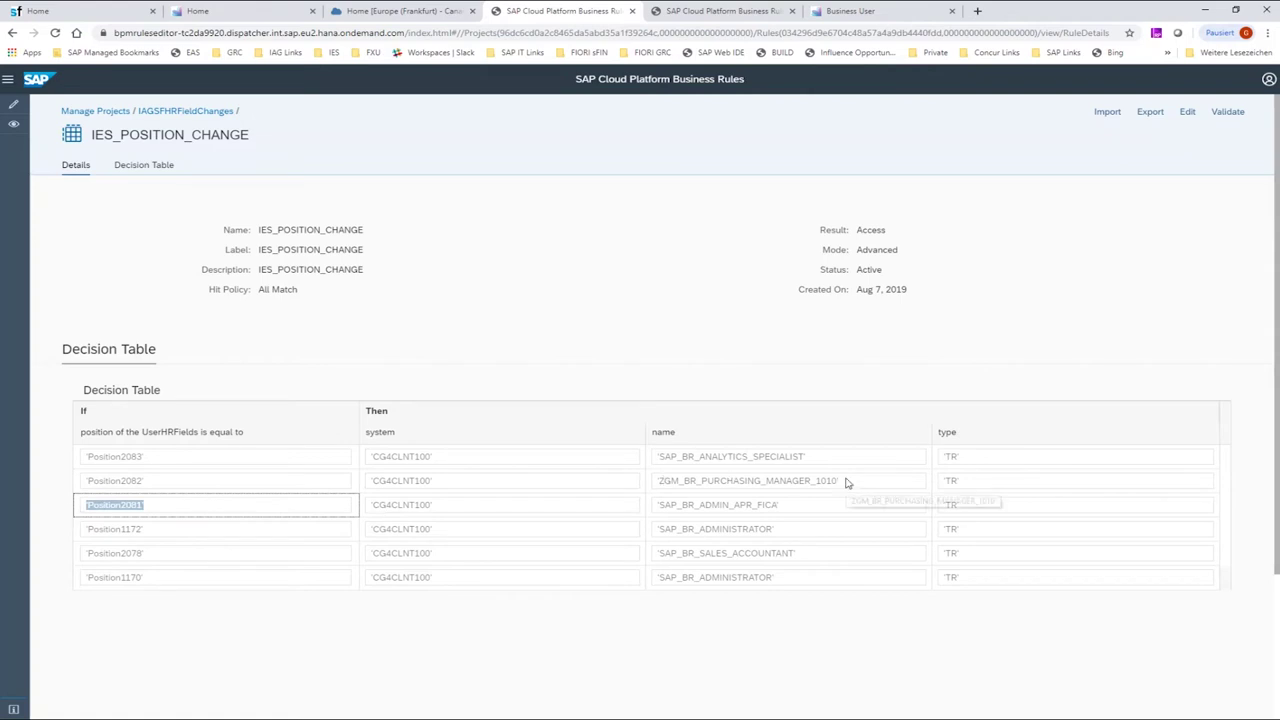
{"action": "left_click_drag", "start_coordinate": [846, 483], "coordinate": [631, 489]}
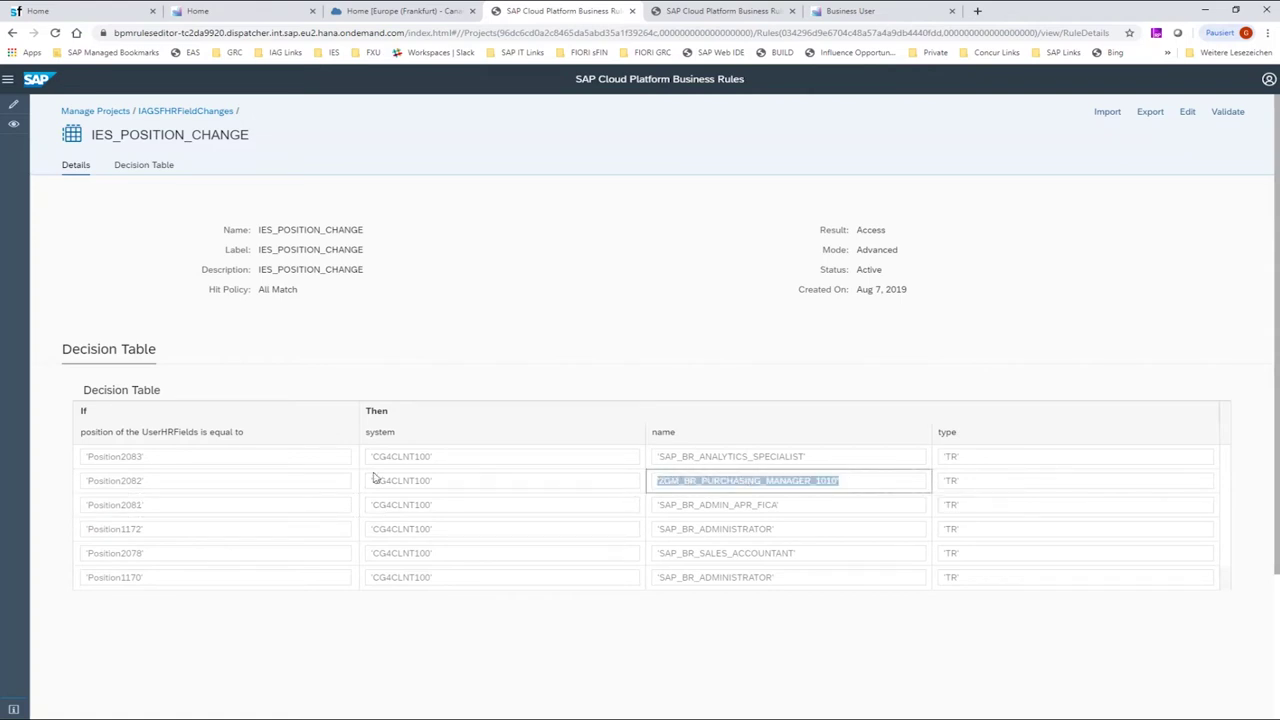
{"action": "left_click", "coordinate": [196, 490]}
{"action": "left_click_drag", "start_coordinate": [194, 491], "coordinate": [63, 486]}
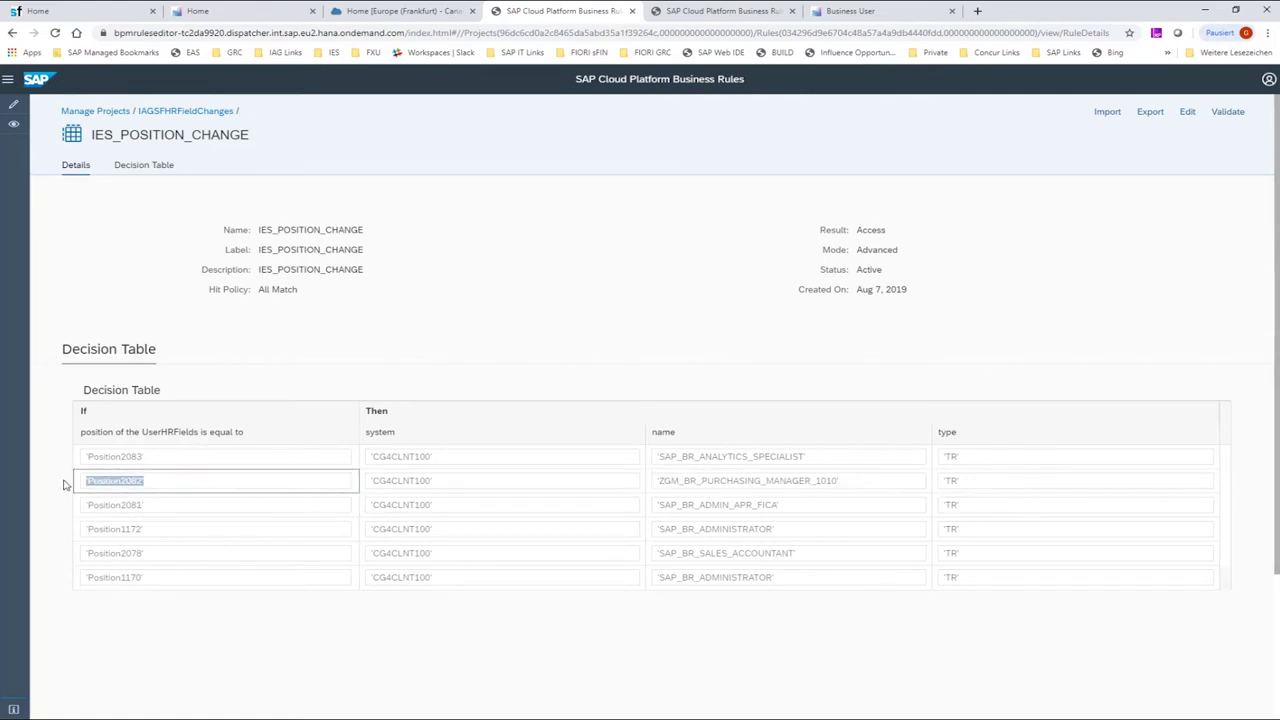
{"action": "left_click", "coordinate": [667, 372]}
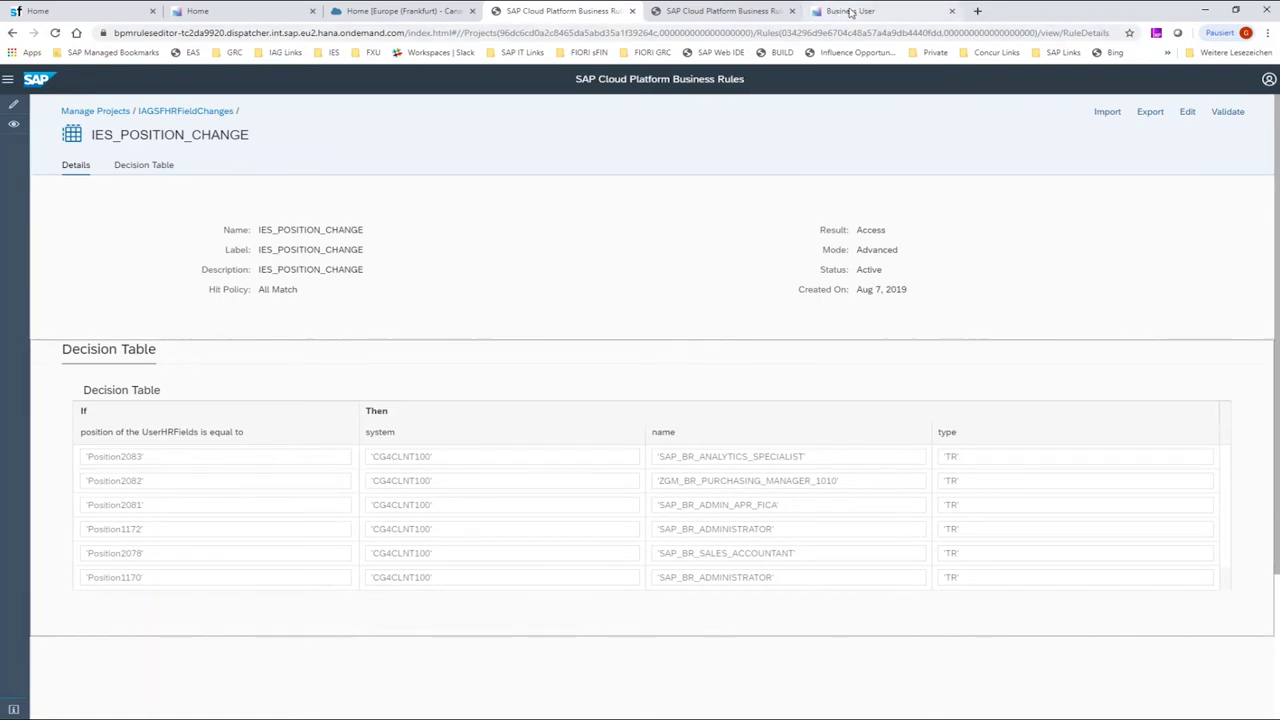
Compare the employee's assigned business roles in the Business User record with the decision table's Position2081 role.
{"action": "left_click", "coordinate": [851, 12]}
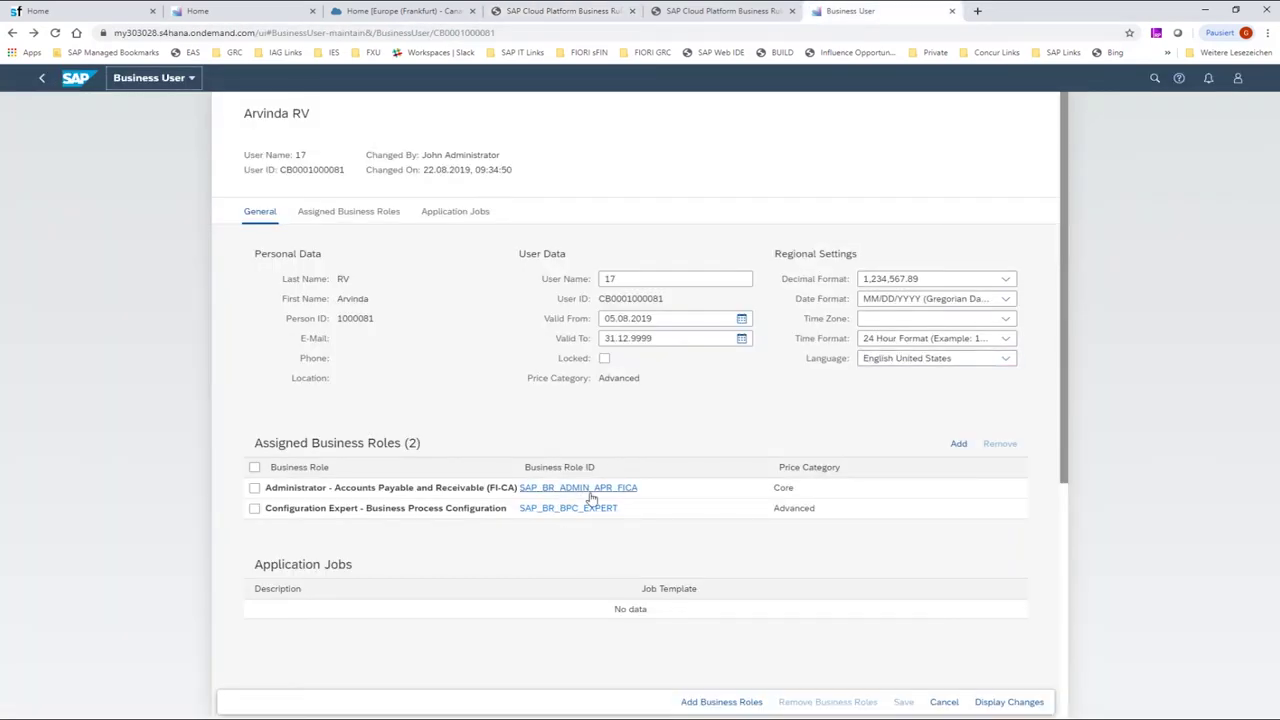
{"action": "left_click", "coordinate": [420, 11]}
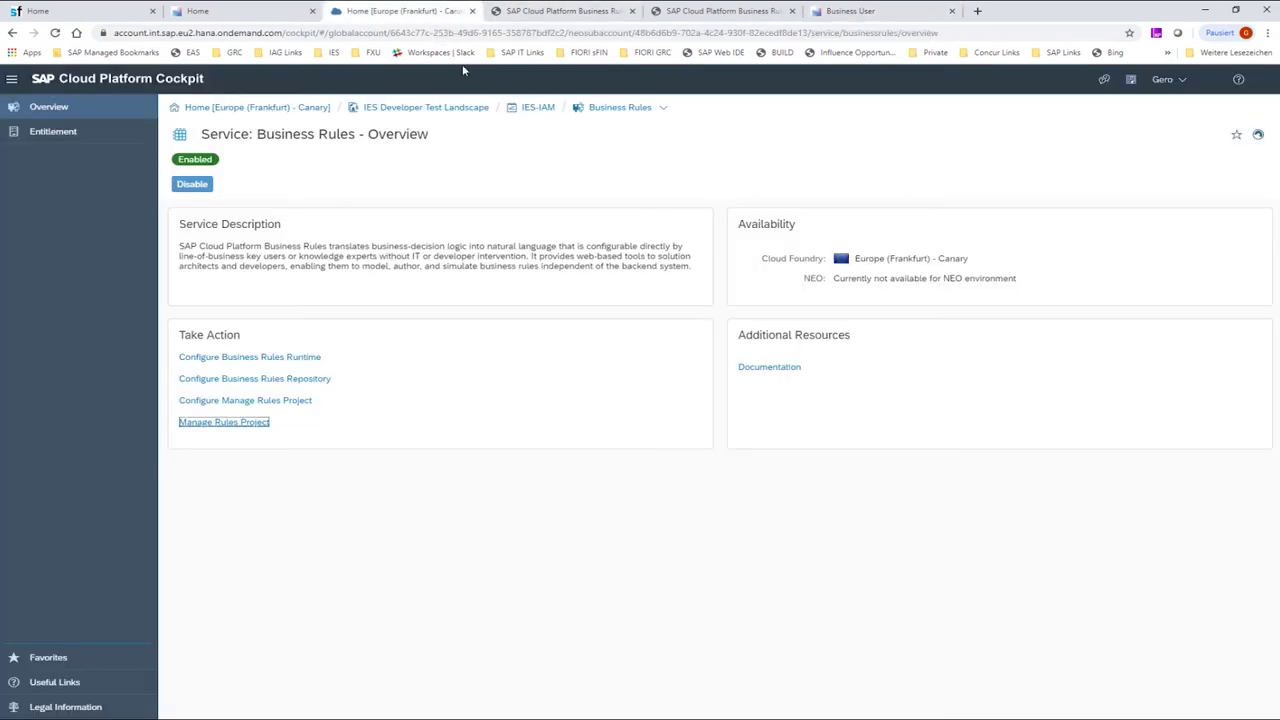
{"action": "left_click", "coordinate": [580, 12]}
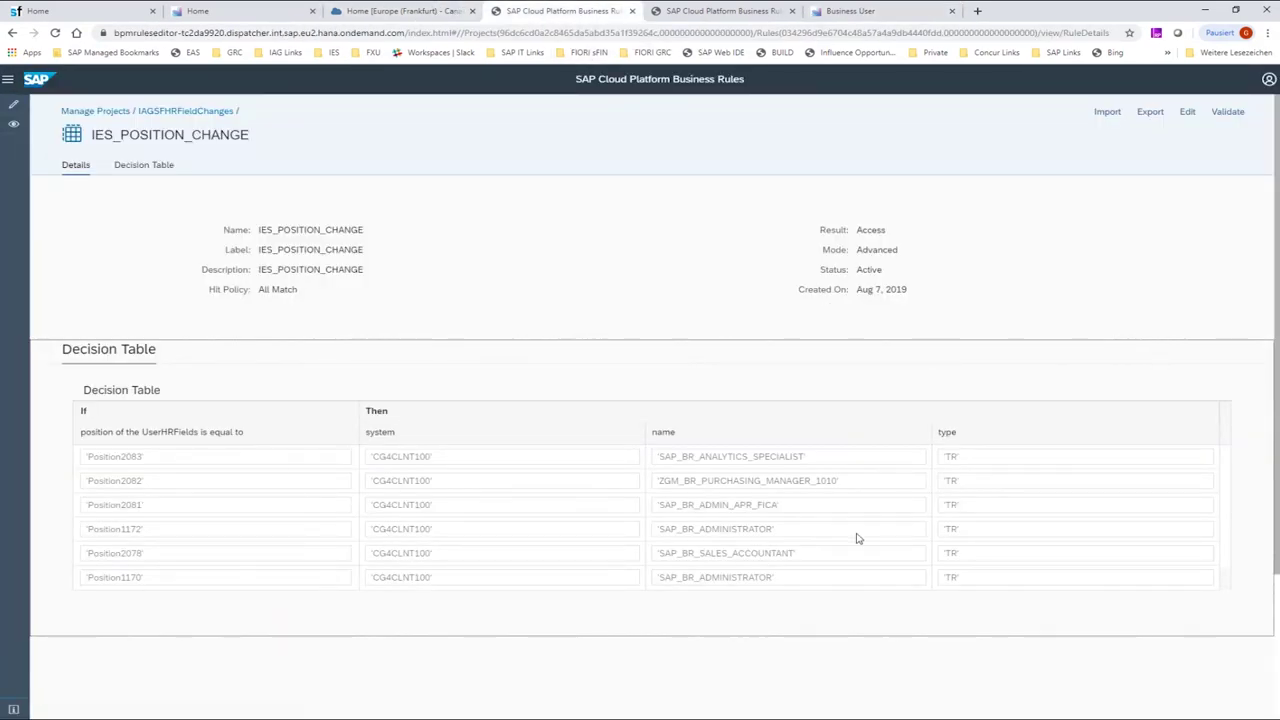
{"action": "left_click_drag", "start_coordinate": [798, 515], "coordinate": [633, 512]}
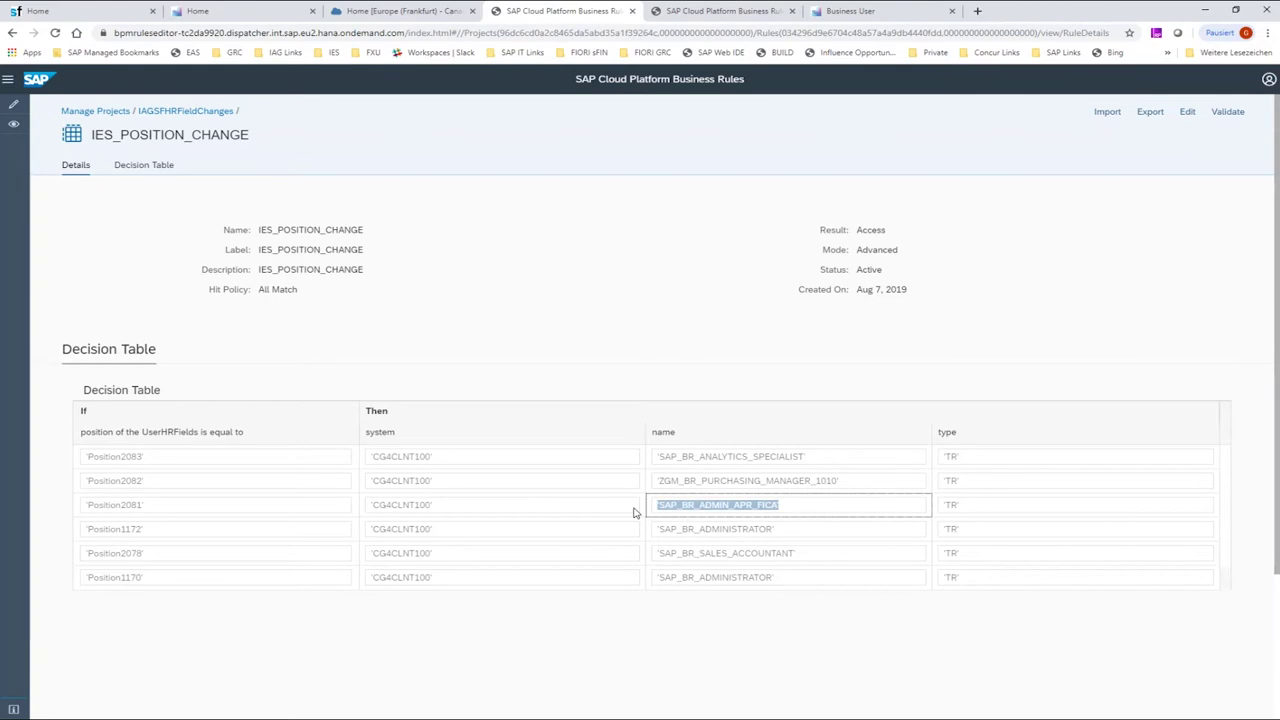
Switch to the SAP IAG launchpad and schedule a job named GM45 with the job category HR Triggers.
{"action": "left_click", "coordinate": [644, 318]}
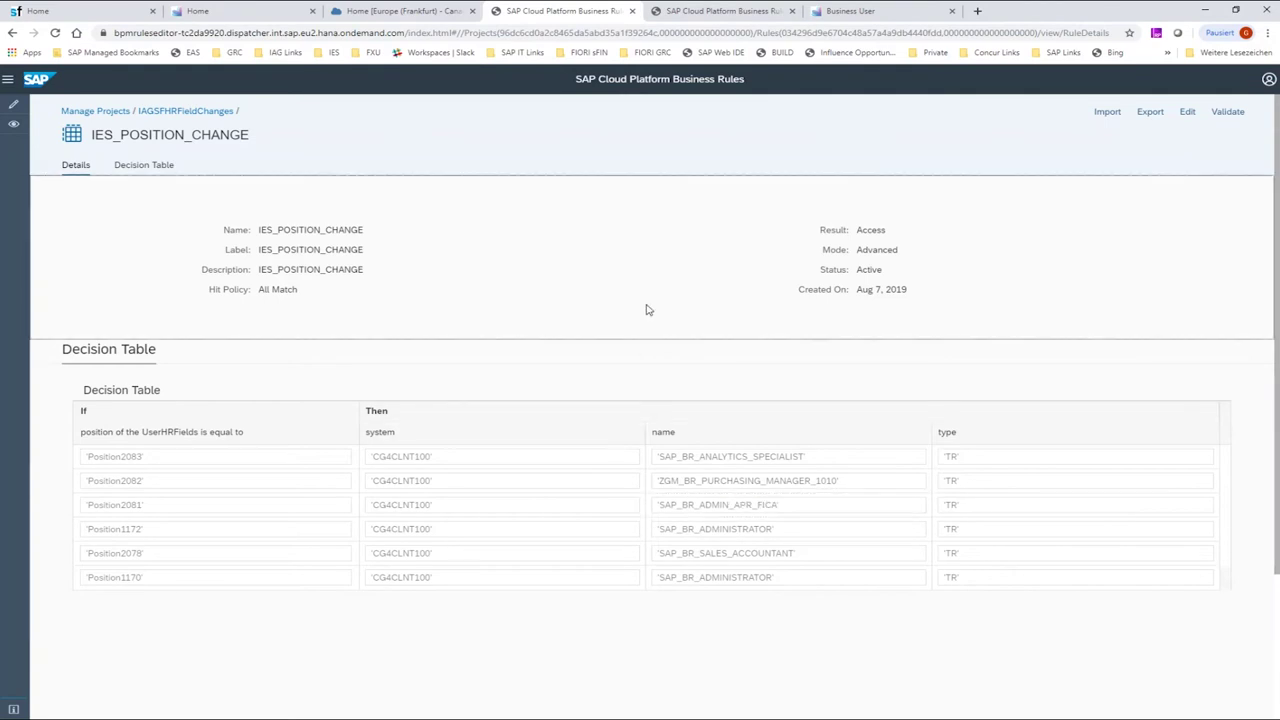
{"action": "left_click", "coordinate": [289, 15]}
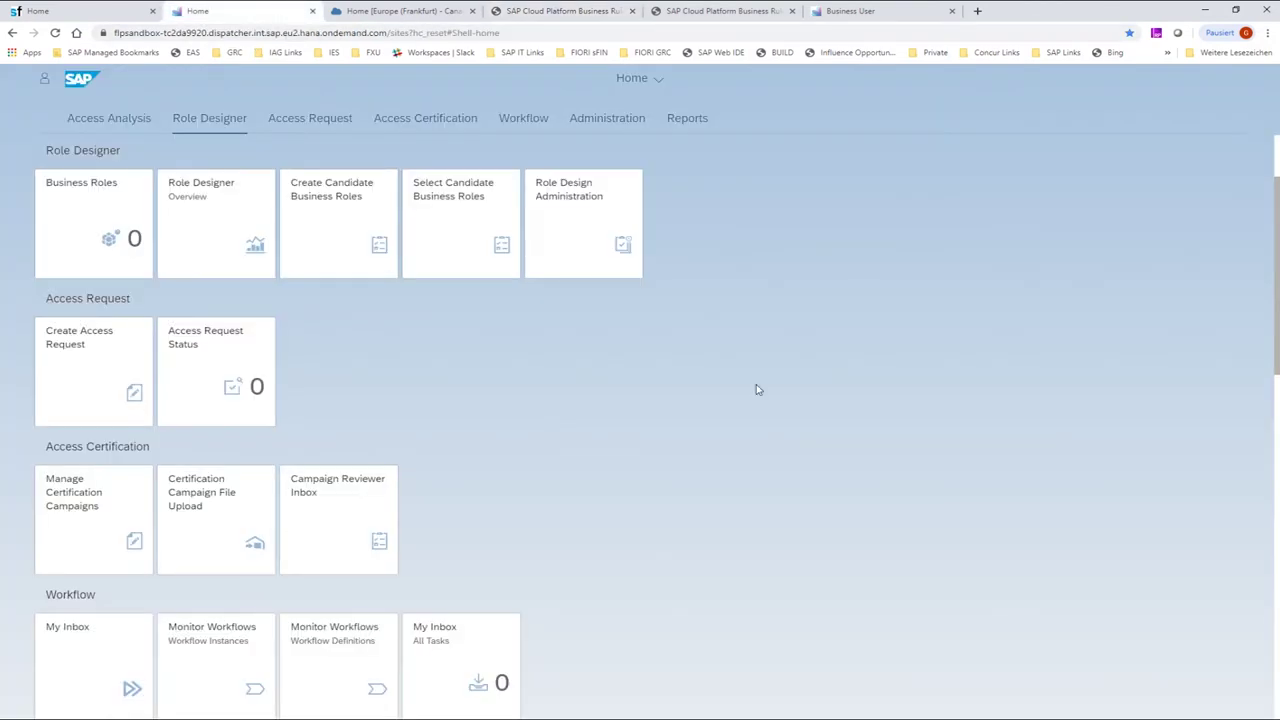
{"action": "scroll", "coordinate": [756, 386], "scroll_direction": "down", "scroll_amount": 5}
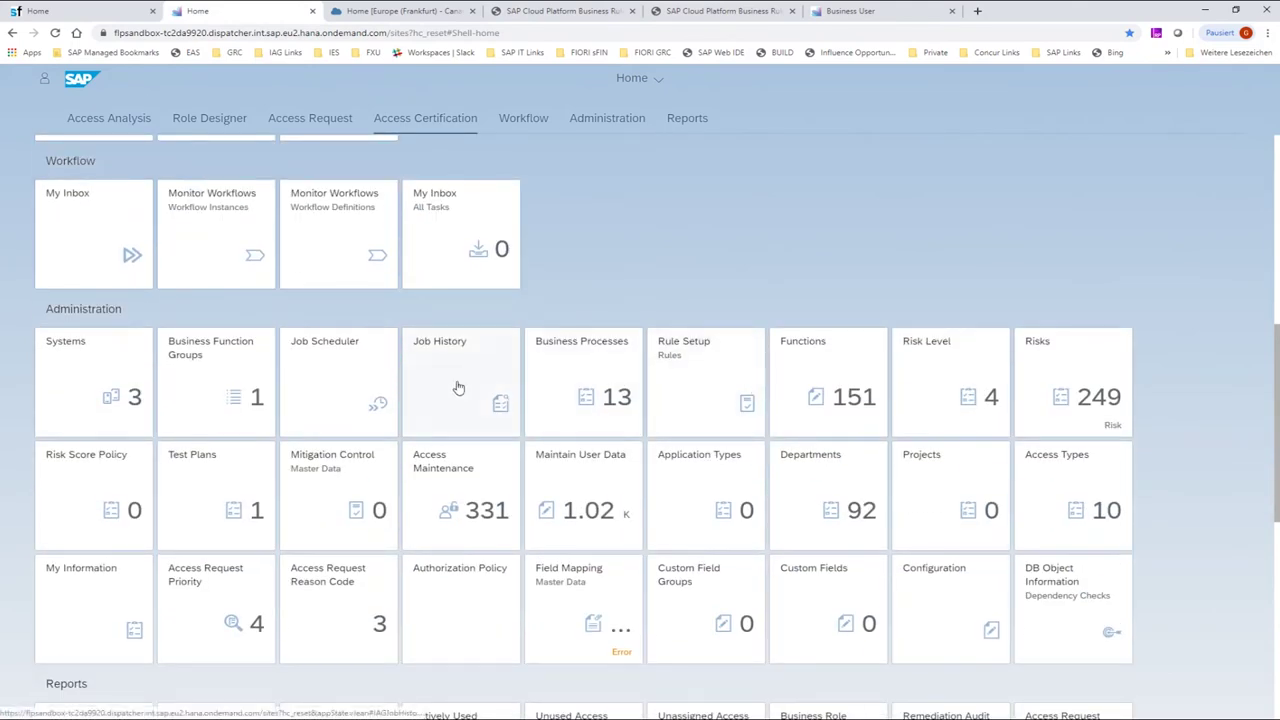
{"action": "left_click", "coordinate": [355, 391]}
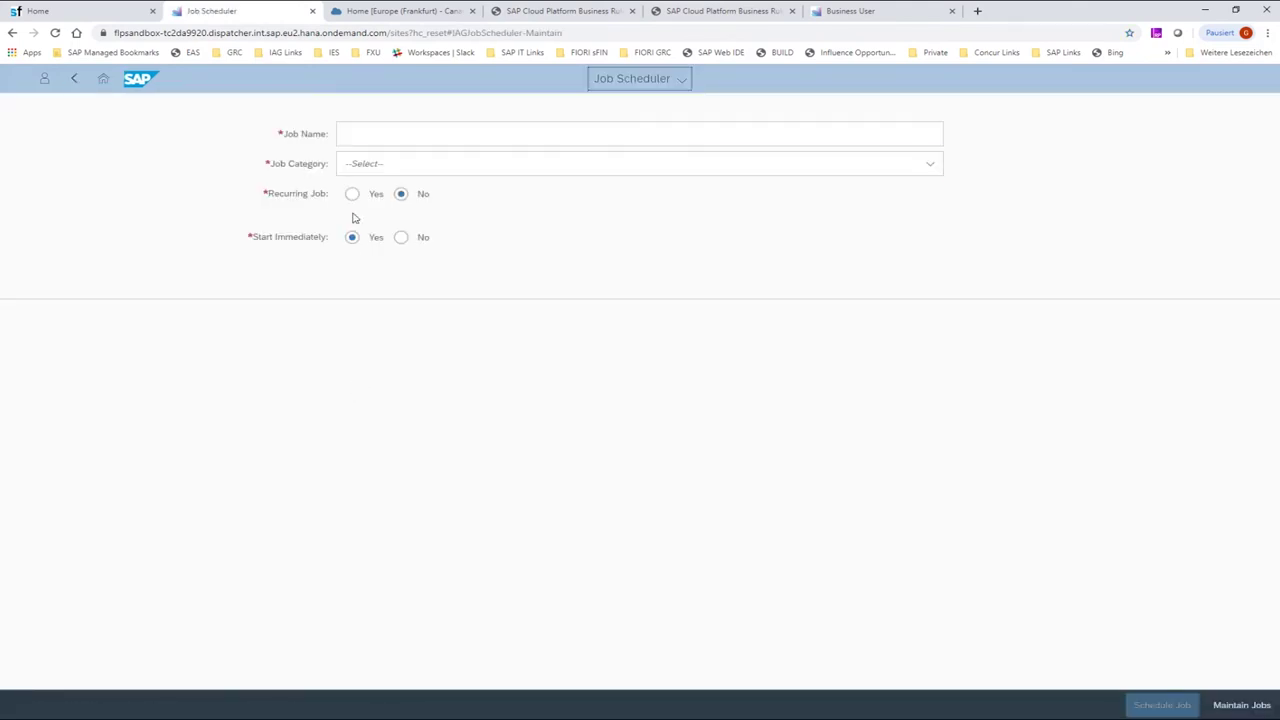
{"action": "left_click", "coordinate": [376, 130]}
{"action": "type", "text": "GM45"}
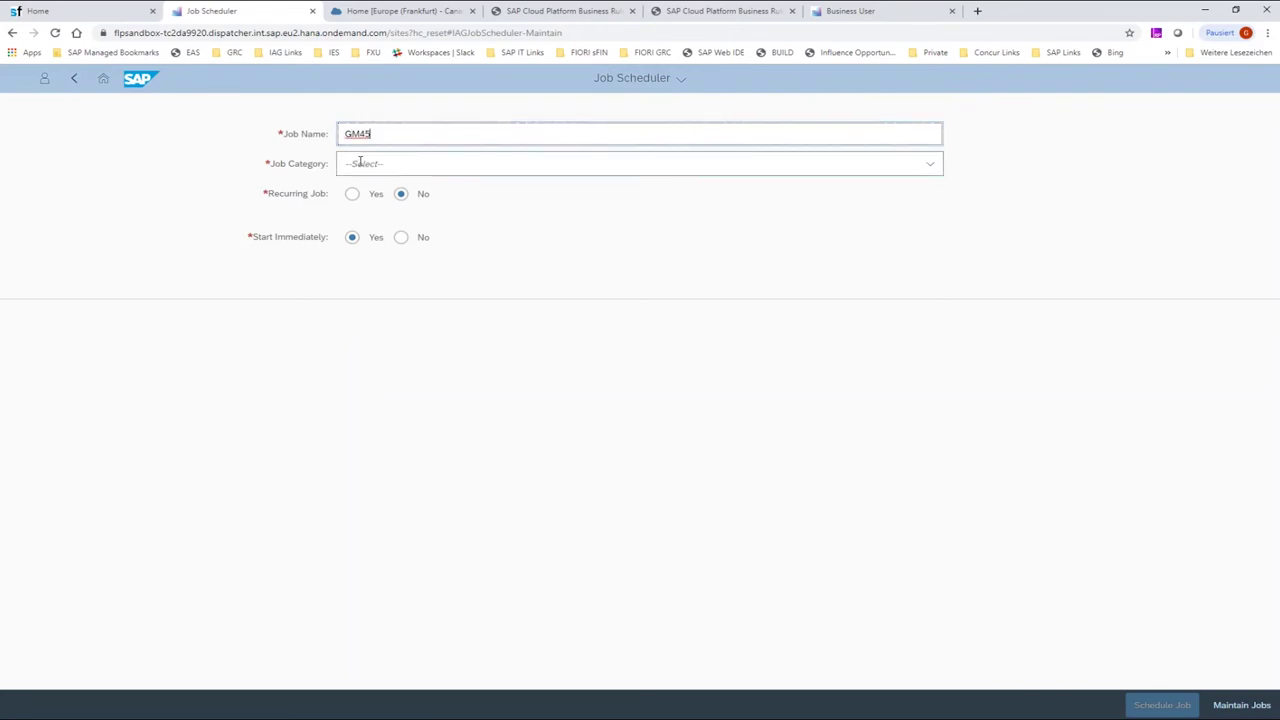
{"action": "left_click", "coordinate": [357, 163]}
{"action": "left_click", "coordinate": [931, 165]}
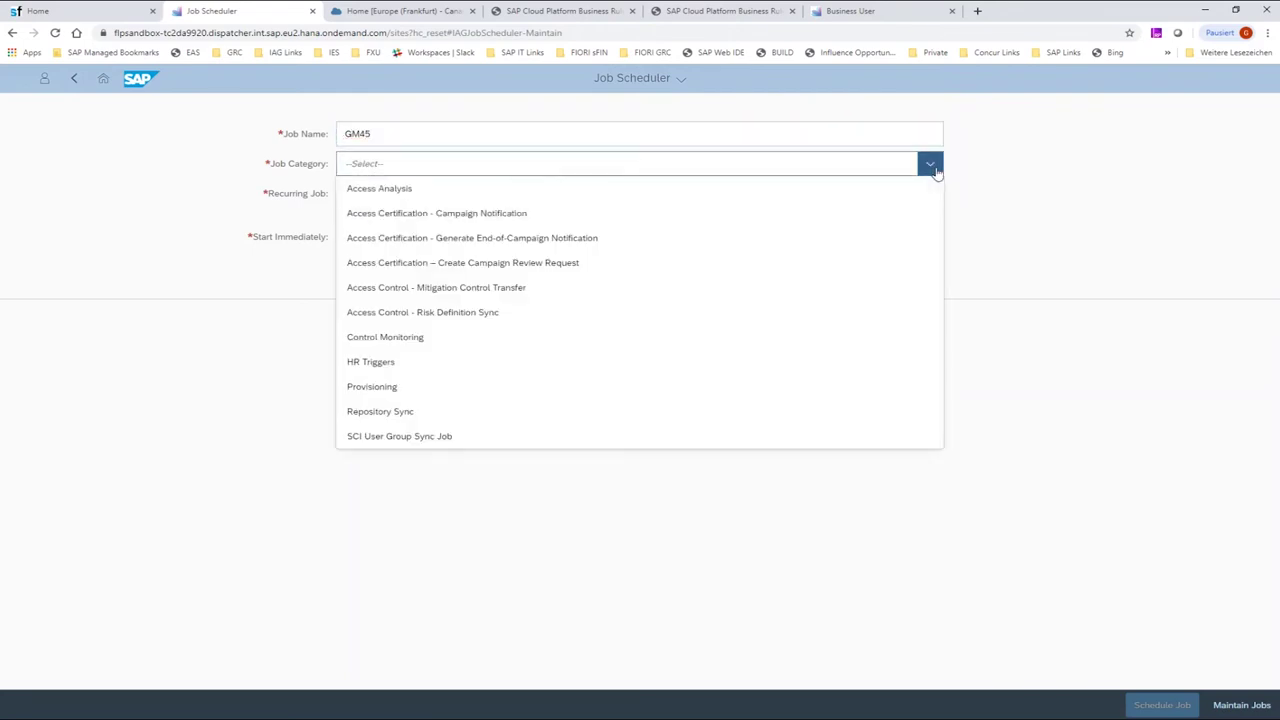
{"action": "left_click", "coordinate": [378, 365]}
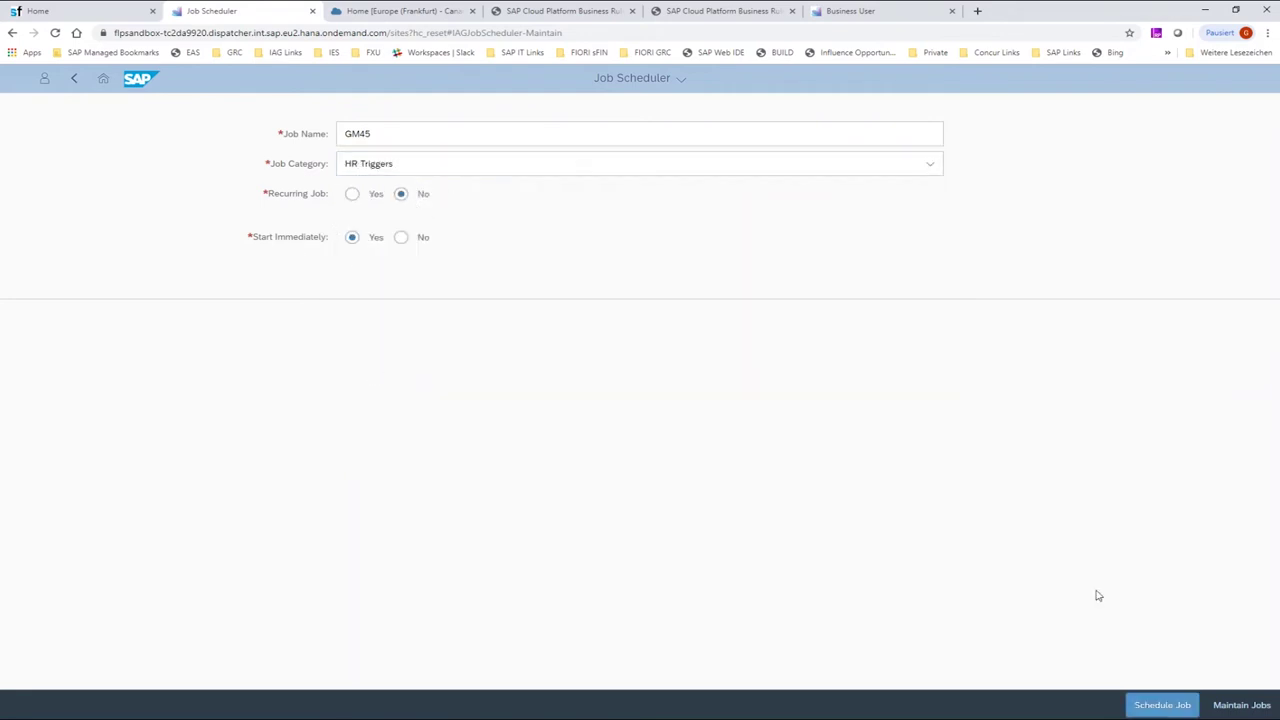
{"action": "left_click", "coordinate": [1160, 708]}
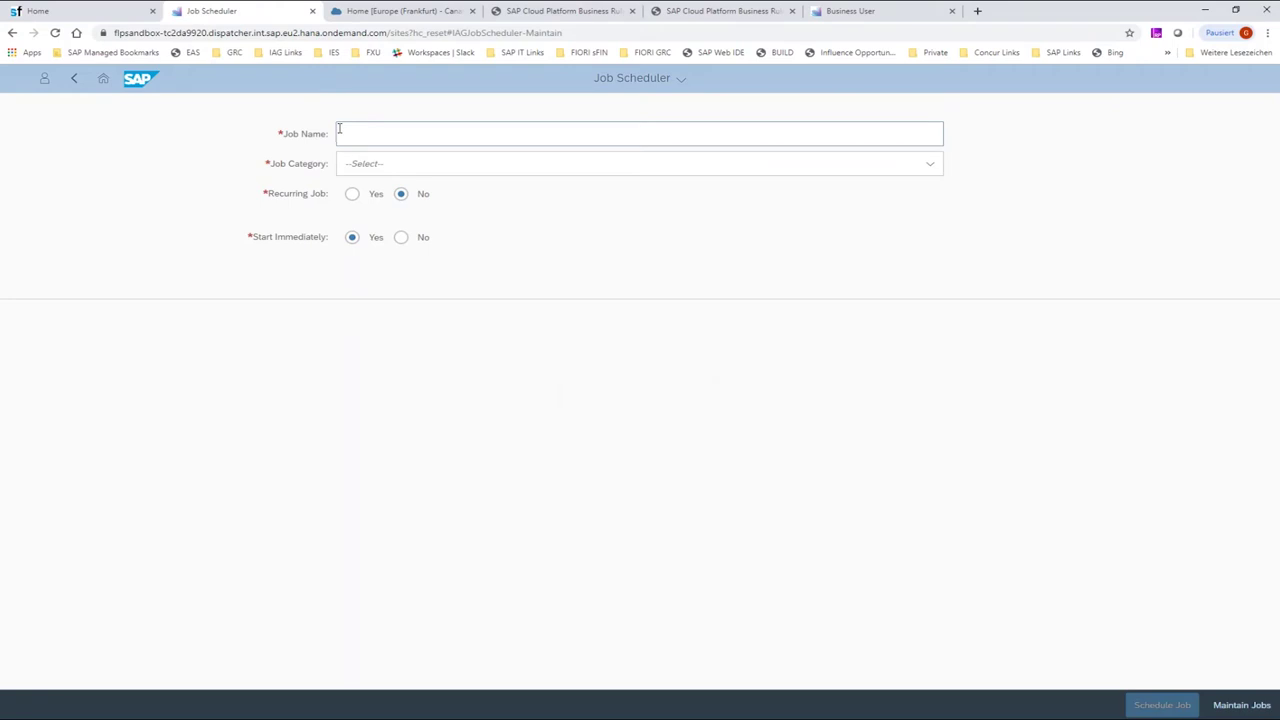
Examine job GM45's logs in Job History for the employee's trigger event and the role additions and removals derived from the business rule.
{"action": "left_click", "coordinate": [103, 78]}
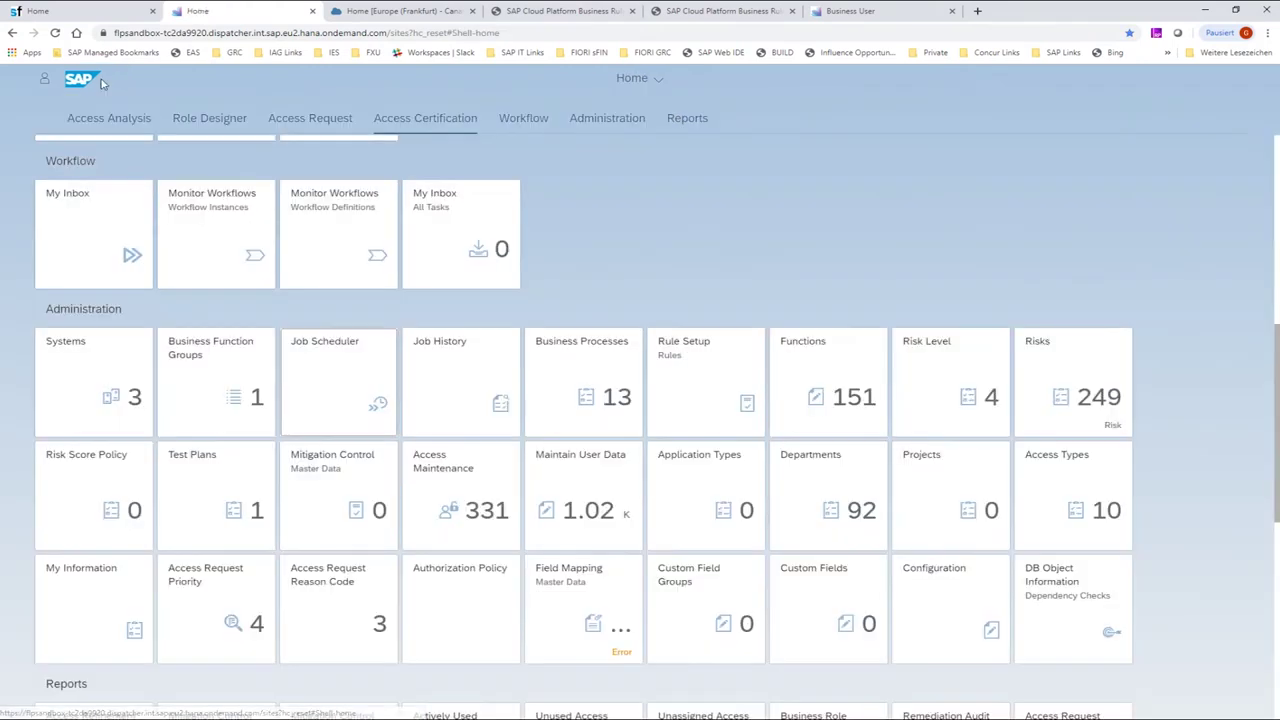
{"action": "left_click", "coordinate": [456, 378]}
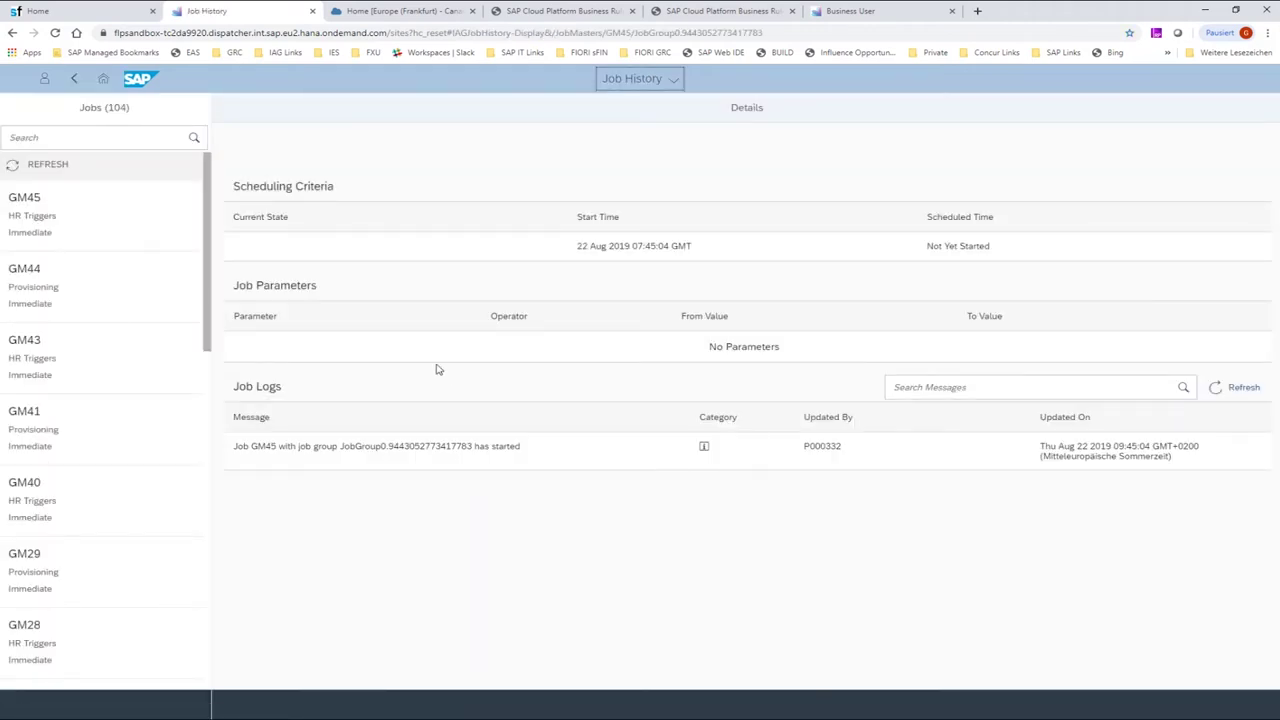
{"action": "left_click", "coordinate": [129, 227]}
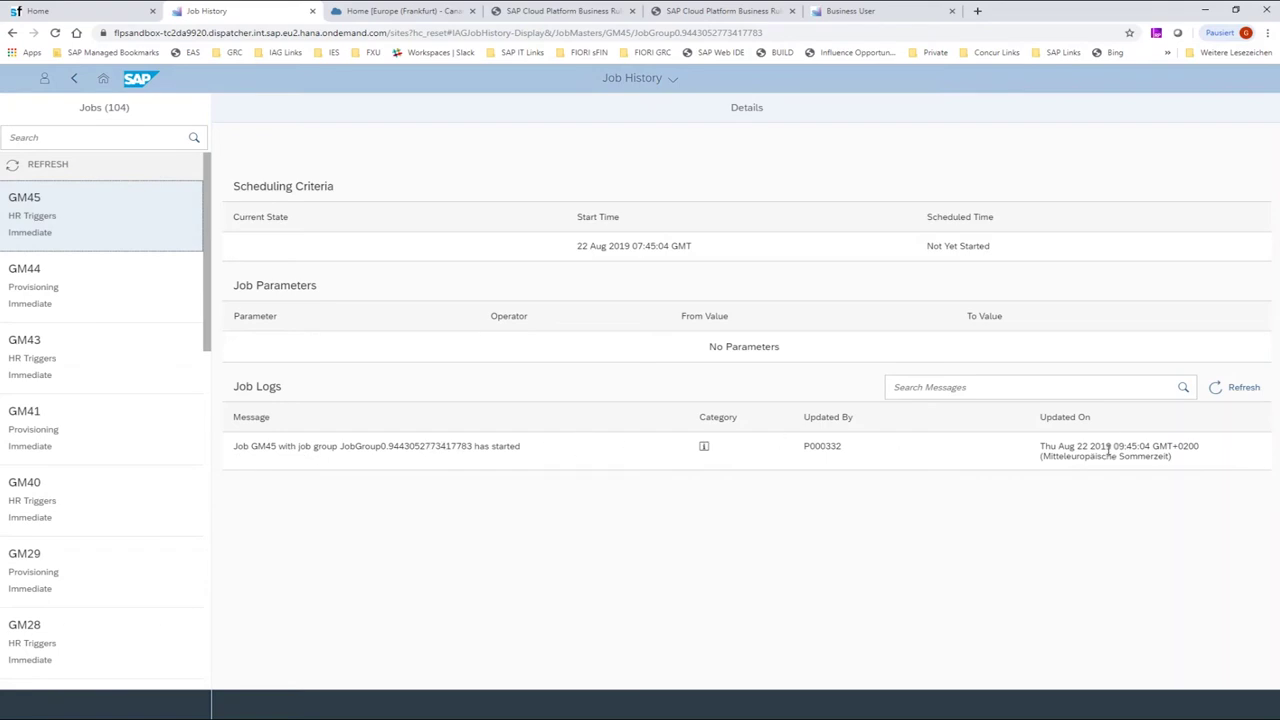
{"action": "scroll", "coordinate": [745, 420], "scroll_direction": "down", "scroll_amount": 1}
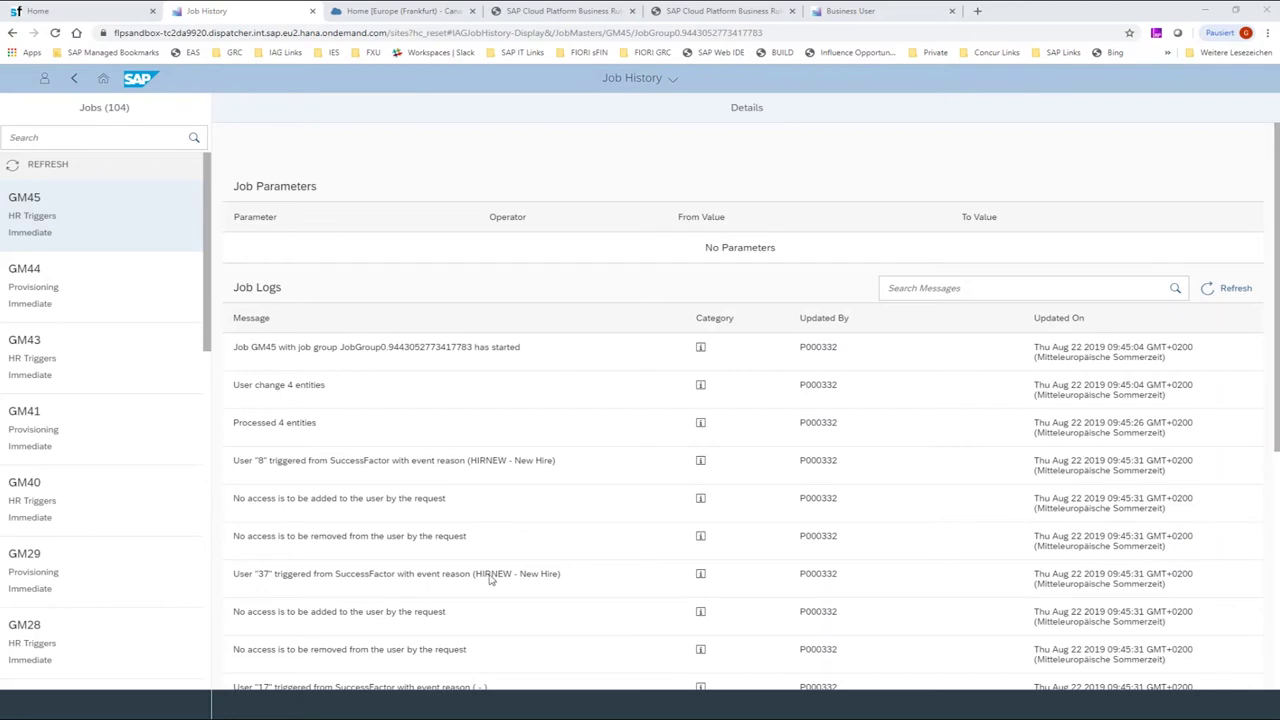
{"action": "scroll", "coordinate": [491, 578], "scroll_direction": "down", "scroll_amount": 4}
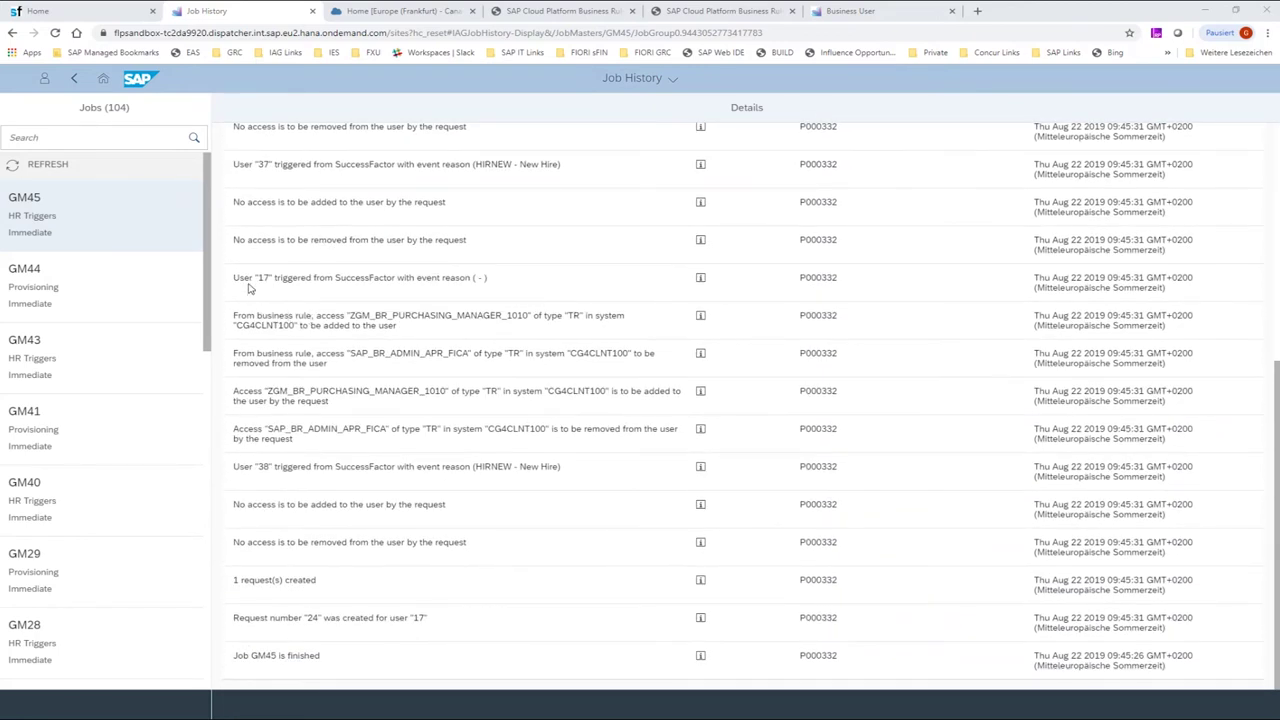
{"action": "left_click_drag", "start_coordinate": [237, 277], "coordinate": [553, 279]}
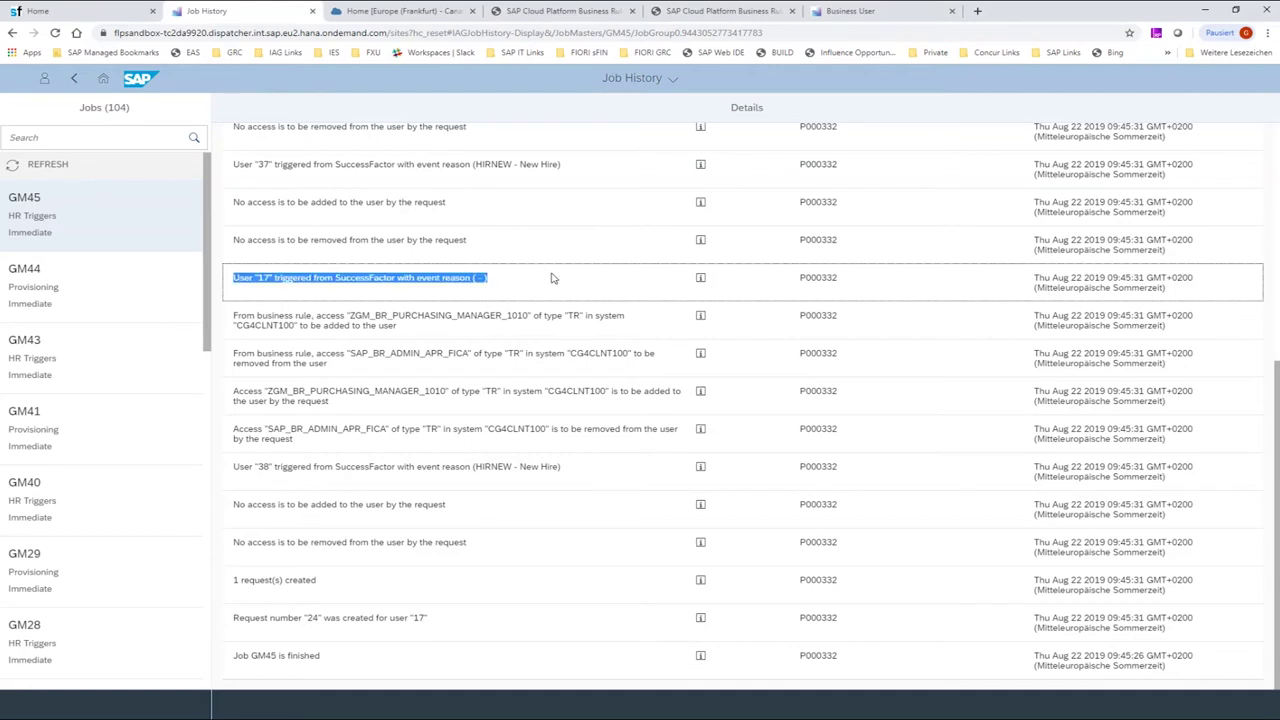
{"action": "left_click_drag", "start_coordinate": [233, 316], "coordinate": [563, 330]}
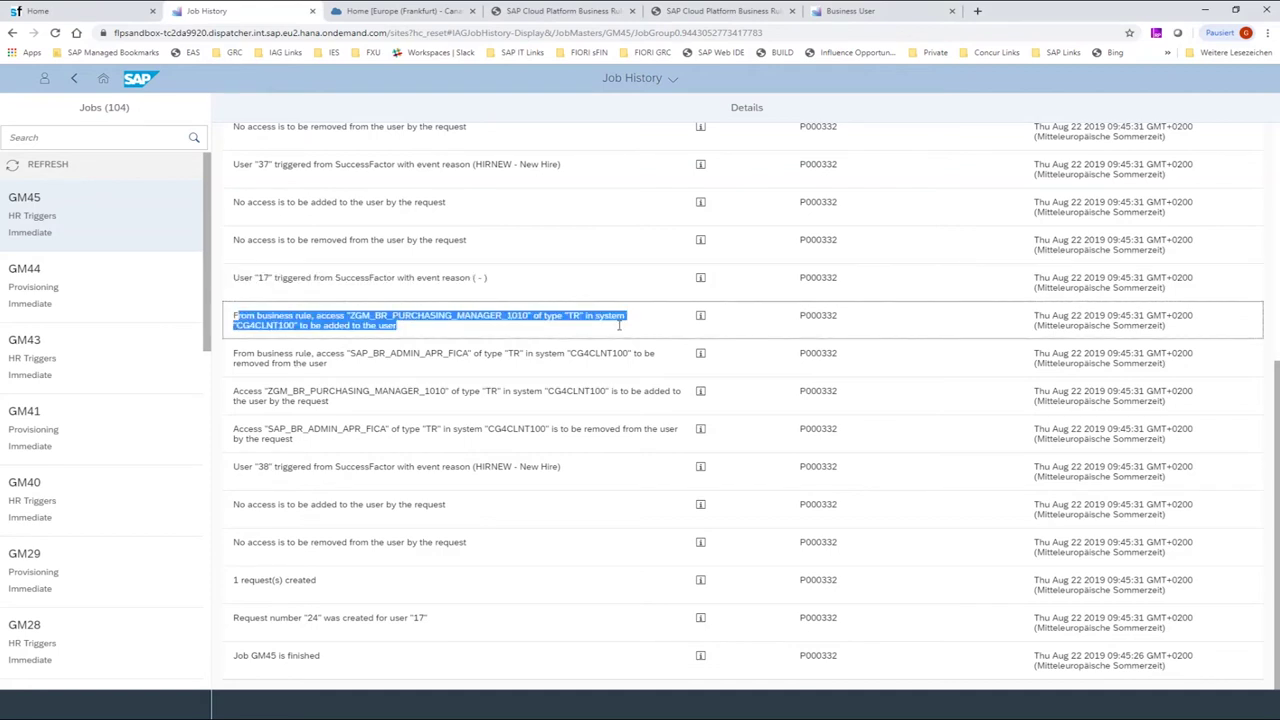
{"action": "left_click_drag", "start_coordinate": [233, 358], "coordinate": [340, 375]}
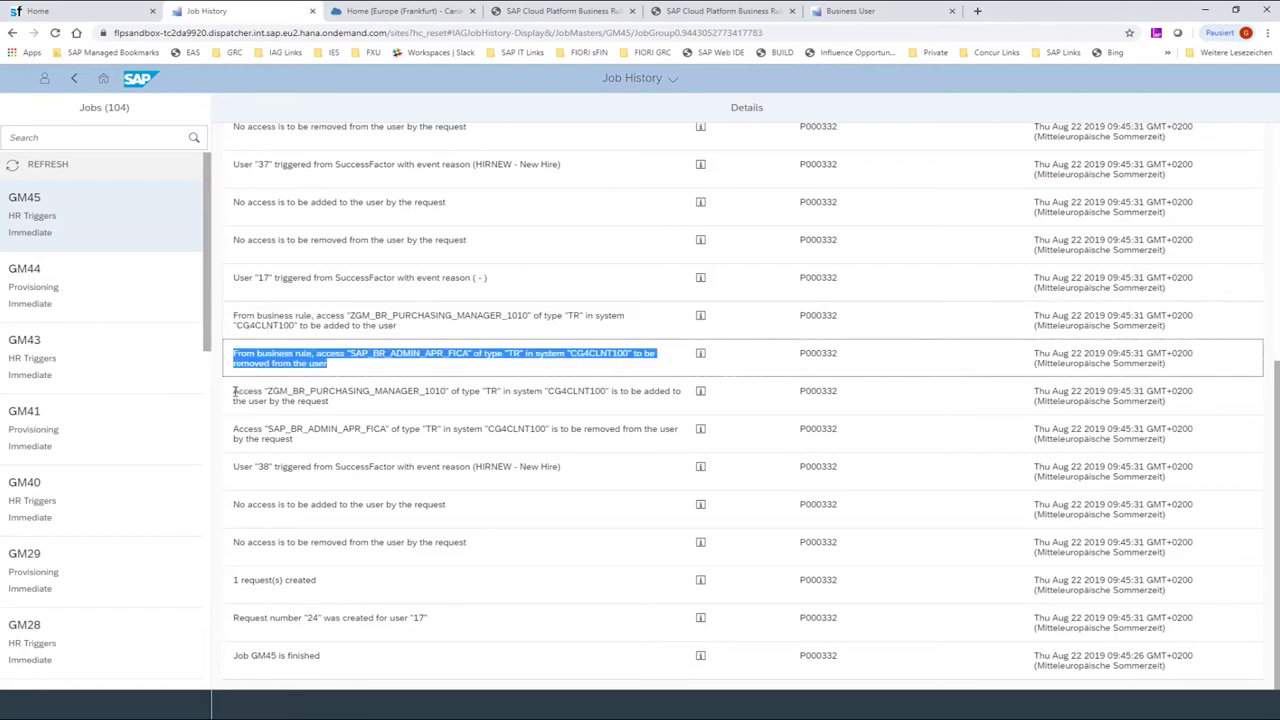
{"action": "left_click_drag", "start_coordinate": [234, 392], "coordinate": [338, 418]}
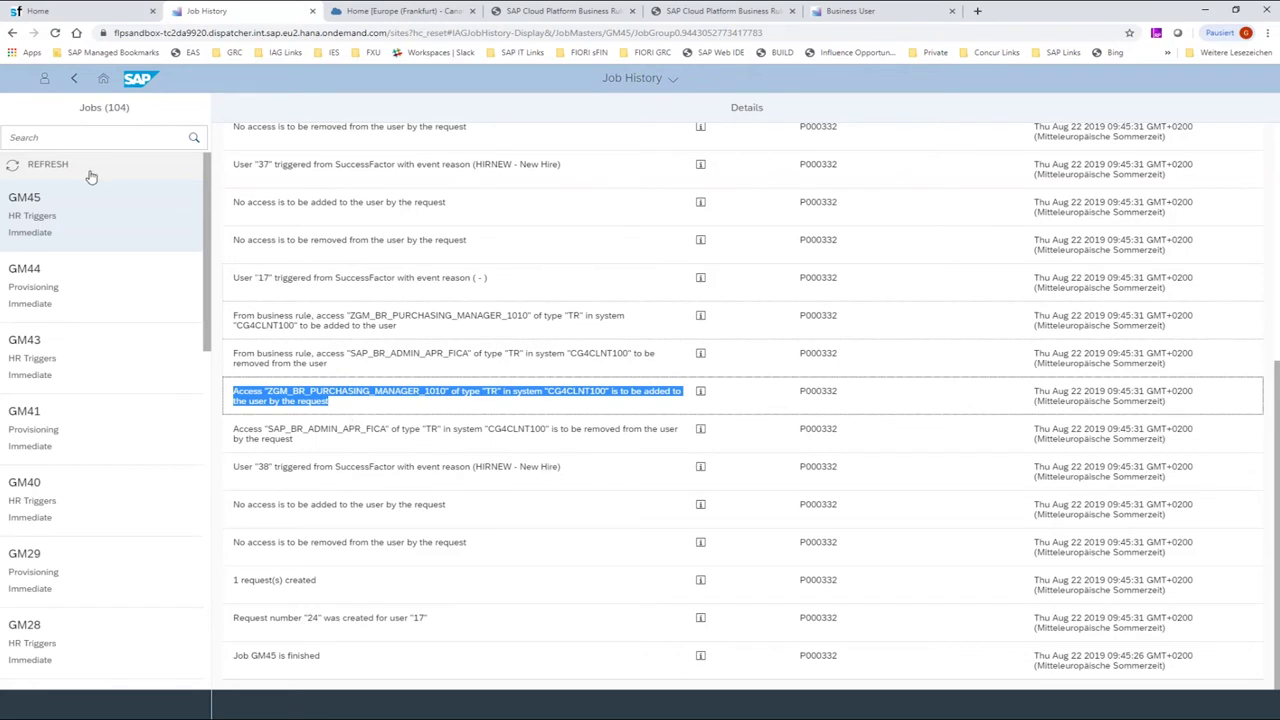
Open the automated SuccessFactors access request from the workflow inbox, approve all requested role changes and submit the decision.
{"action": "left_click", "coordinate": [104, 80]}
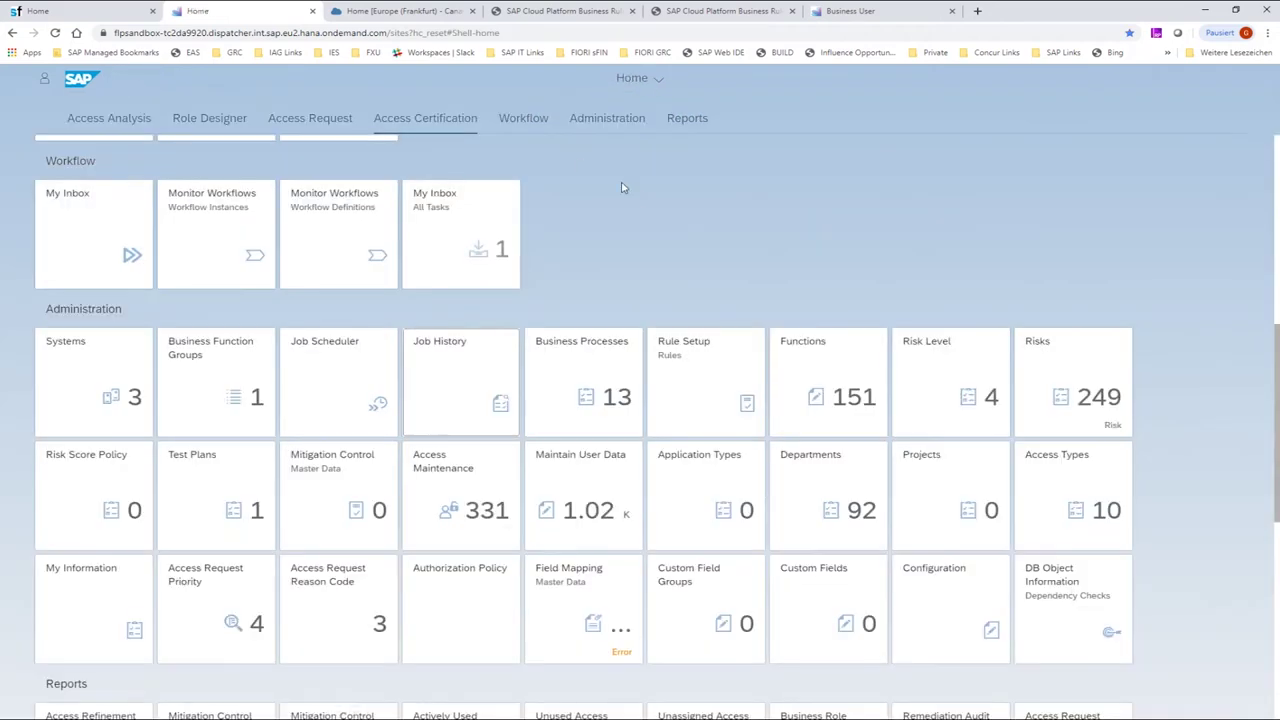
{"action": "scroll", "coordinate": [640, 200], "scroll_direction": "up", "scroll_amount": 2}
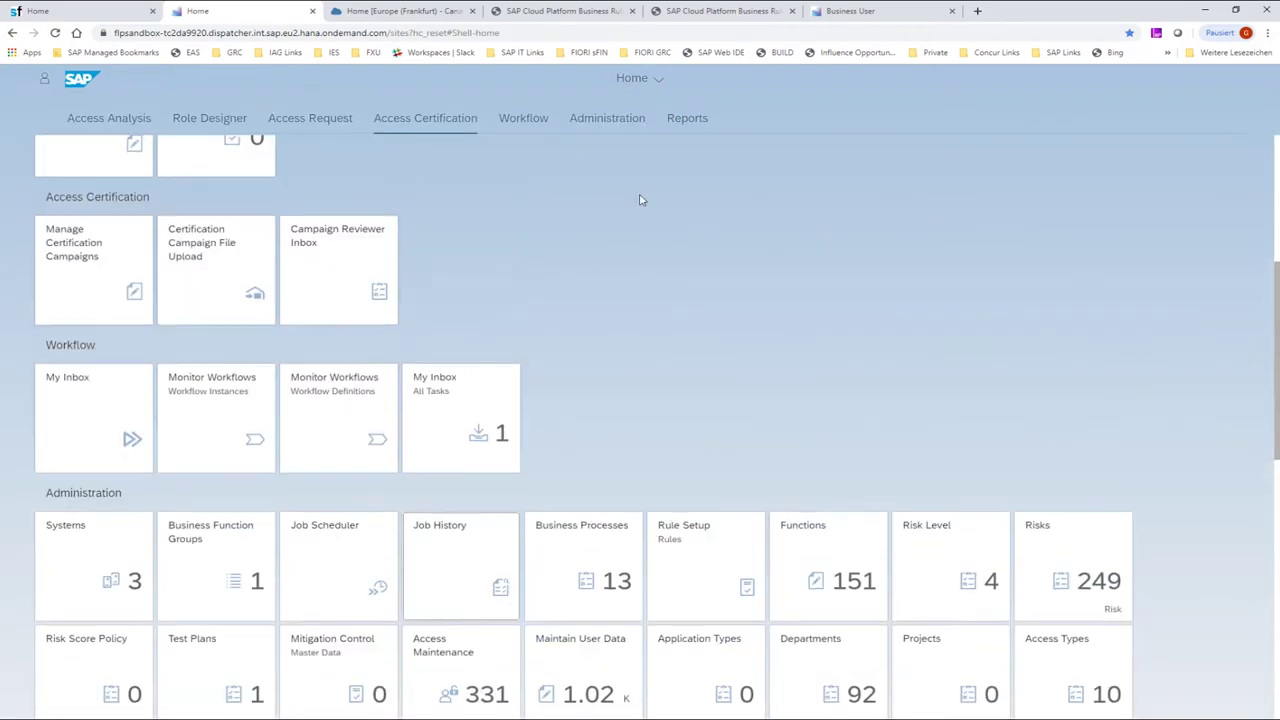
{"action": "left_click", "coordinate": [90, 416]}
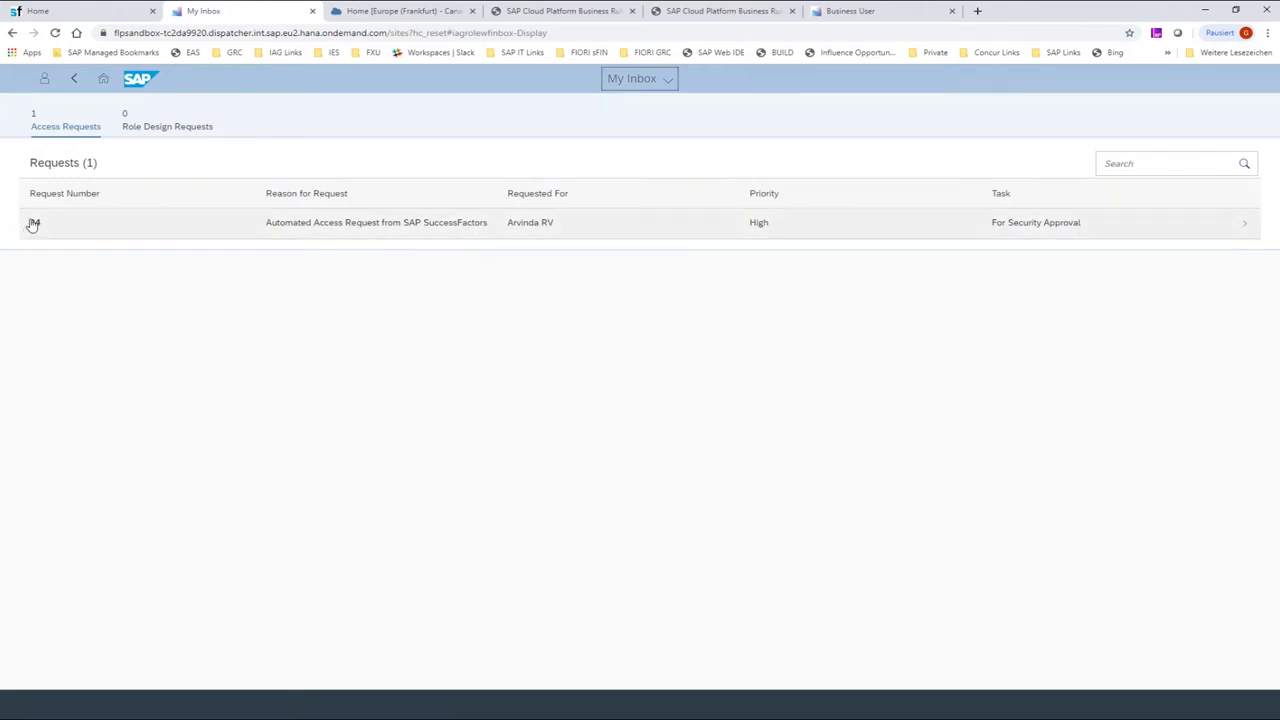
{"action": "left_click", "coordinate": [357, 230]}
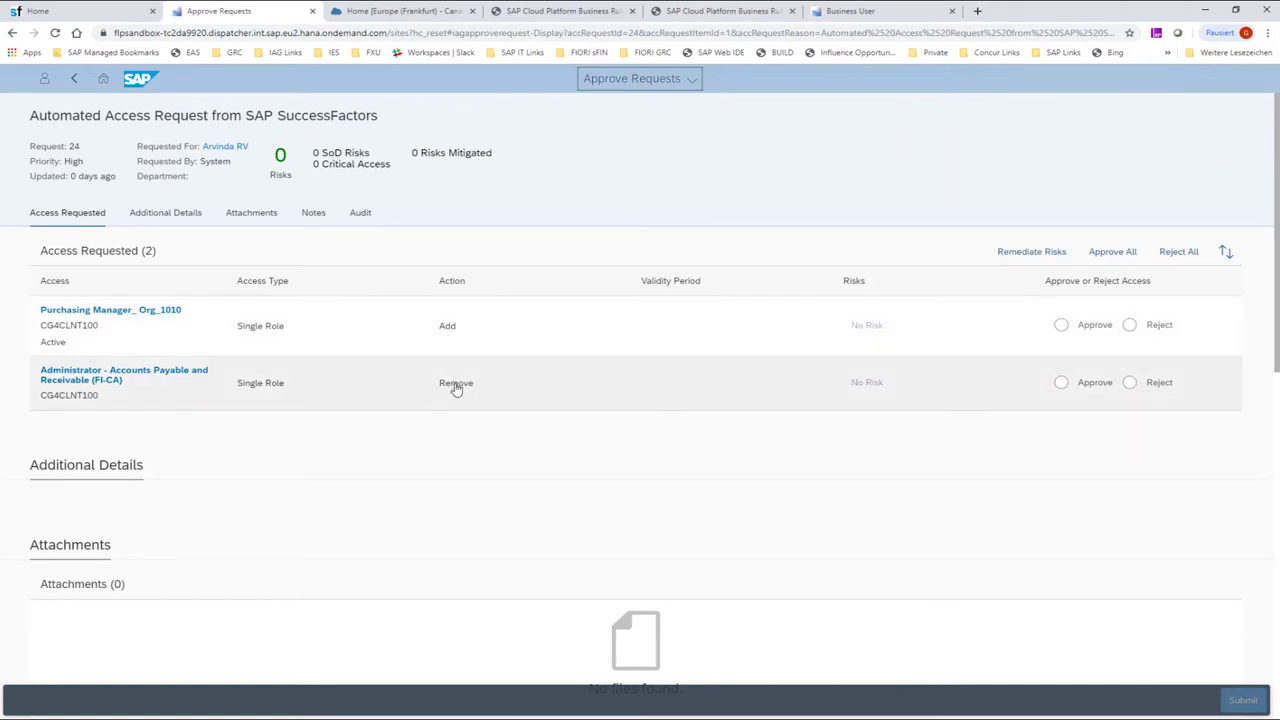
{"action": "left_click", "coordinate": [1127, 255]}
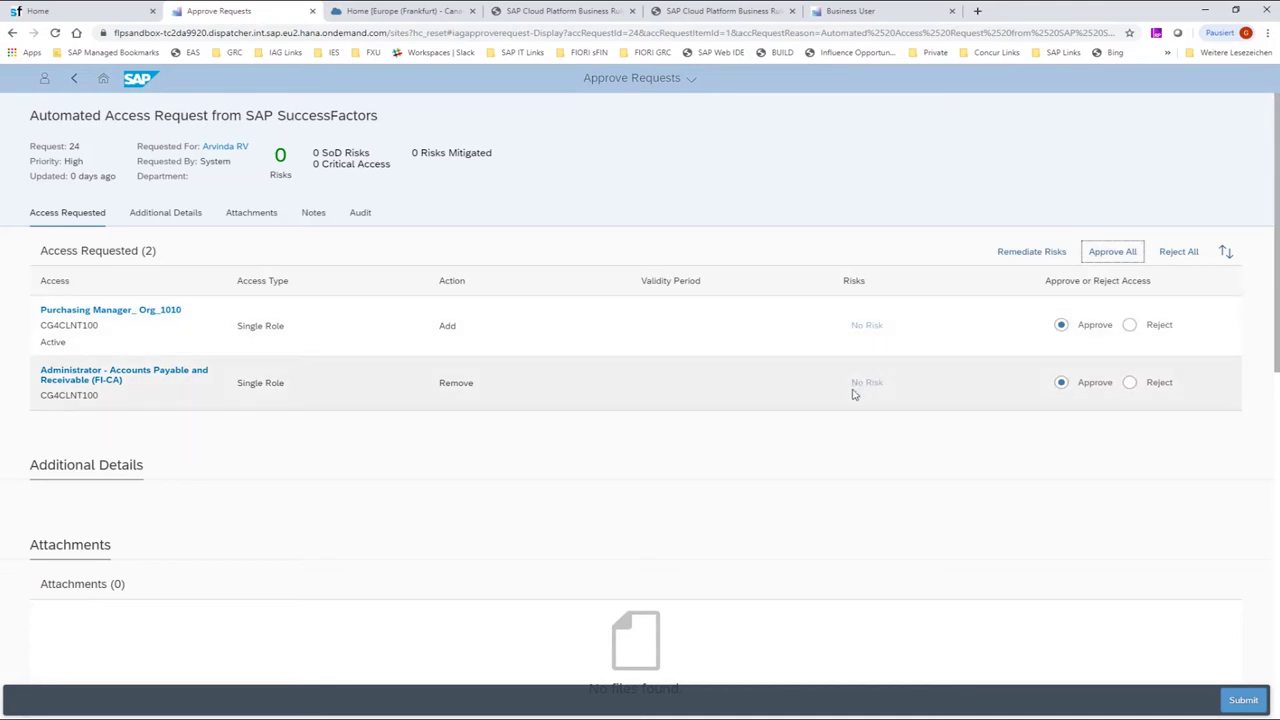
{"action": "left_click", "coordinate": [1237, 702]}
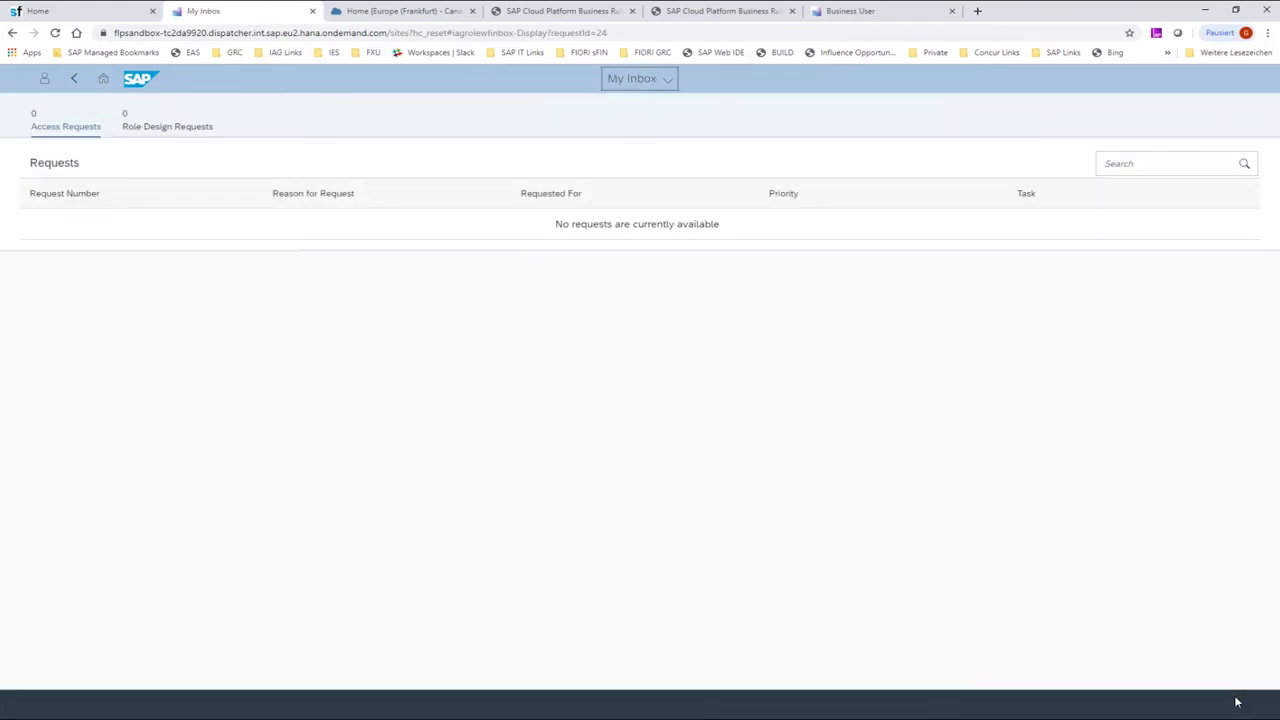
Schedule a job named GM46 with the job category Provisioning in the Job Scheduler.
{"action": "left_click", "coordinate": [104, 79]}
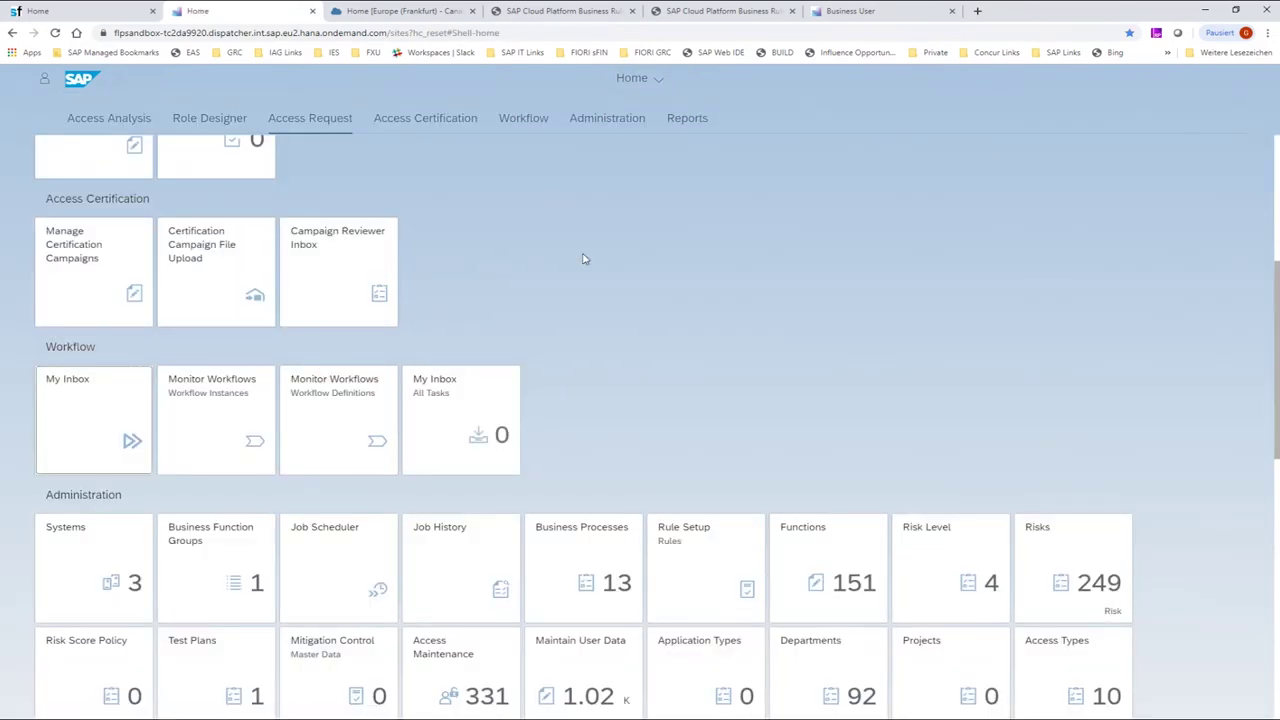
{"action": "left_click", "coordinate": [309, 566]}
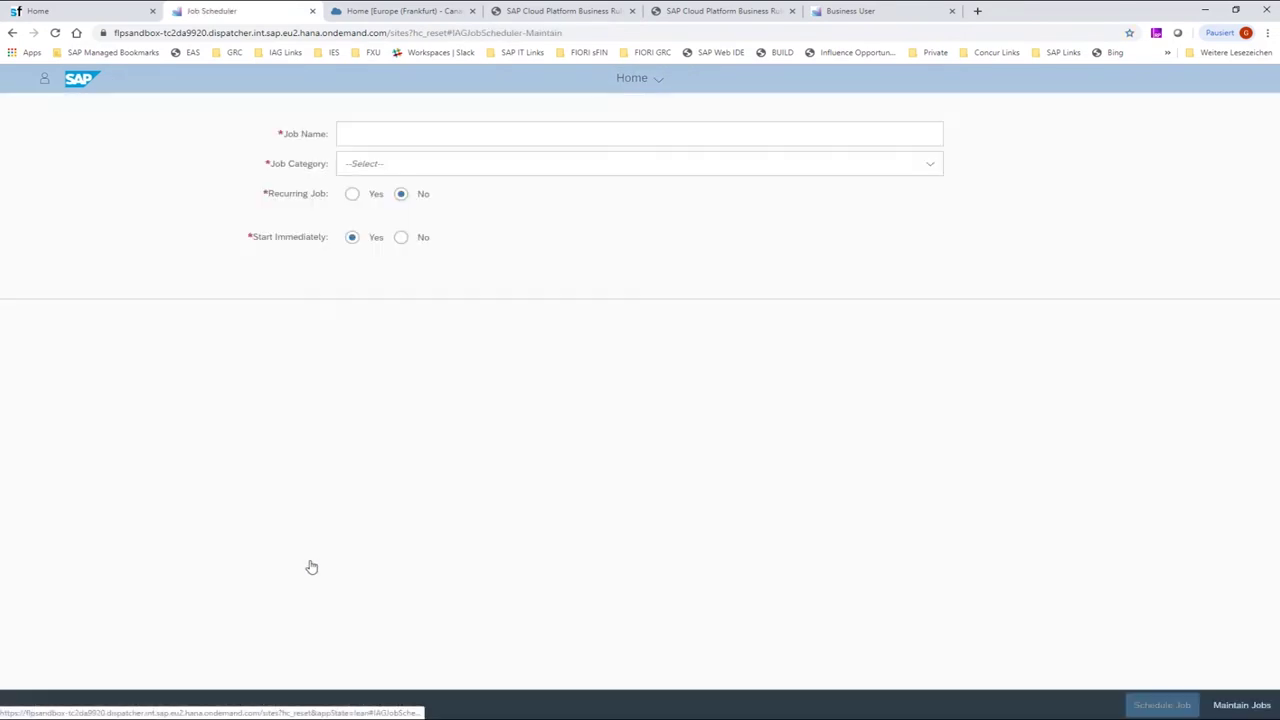
{"action": "left_click", "coordinate": [343, 130]}
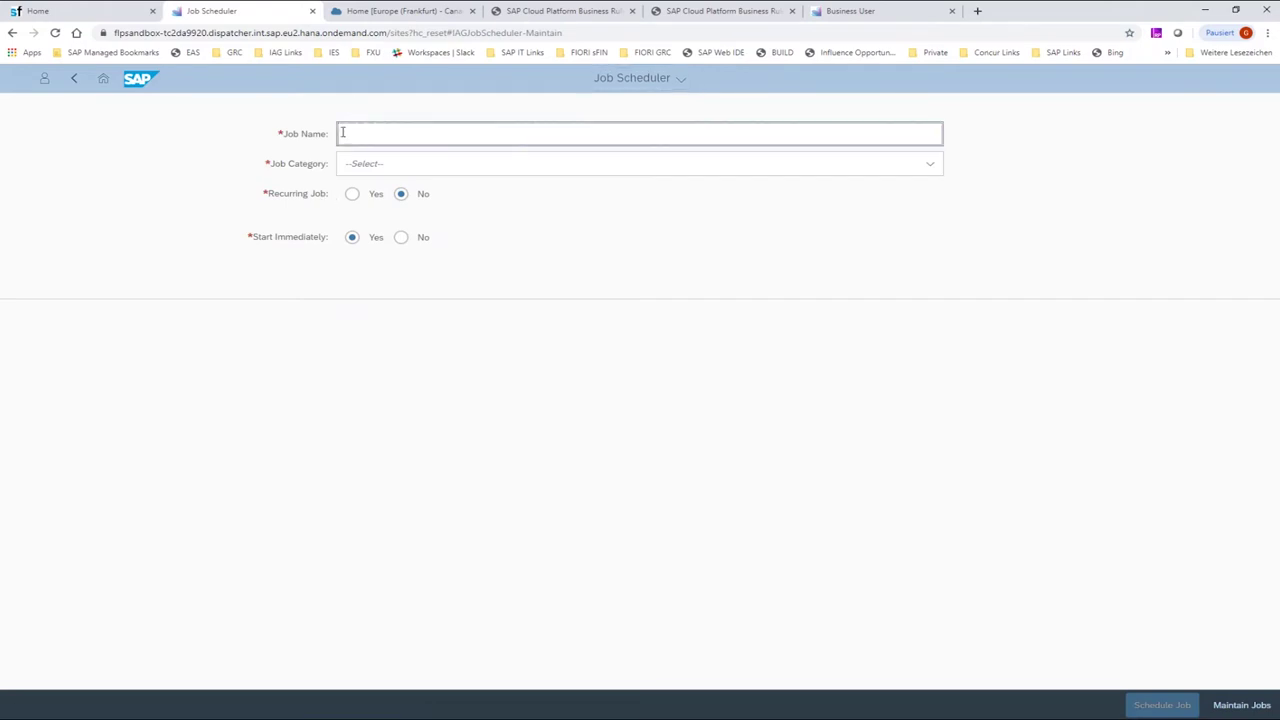
{"action": "type", "text": "GM46"}
{"action": "left_click", "coordinate": [930, 164]}
{"action": "left_click", "coordinate": [400, 388]}
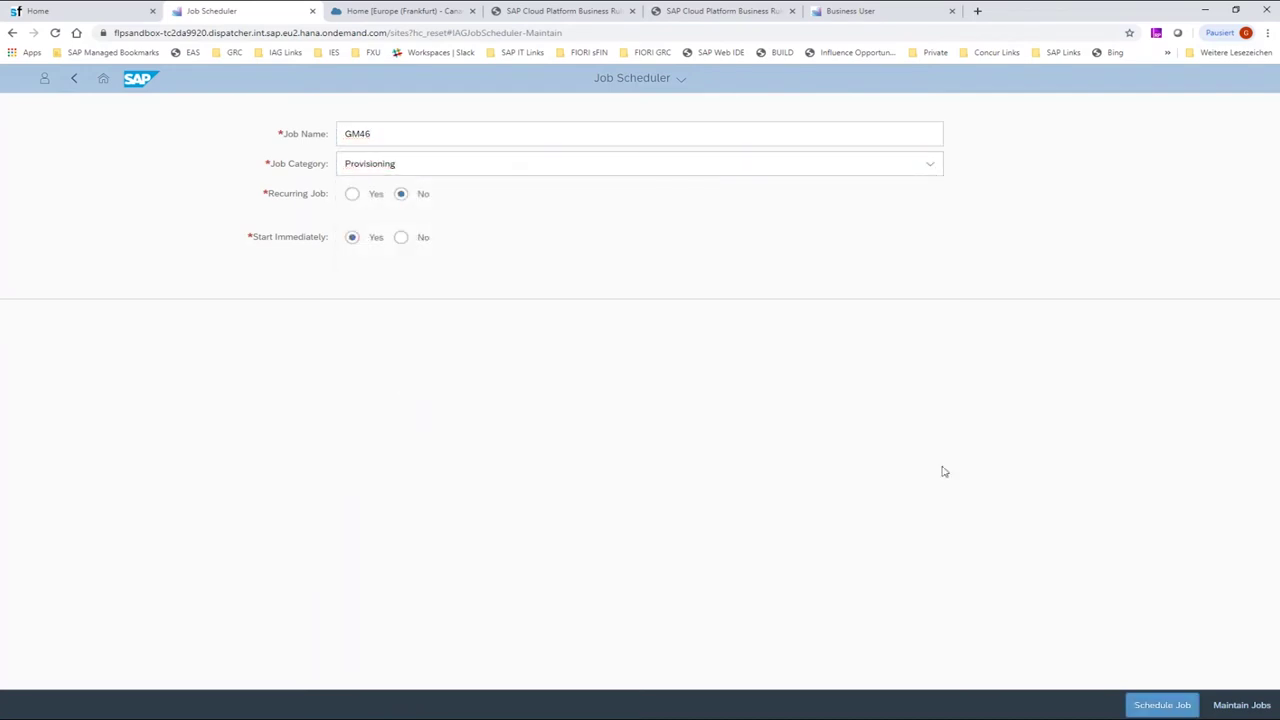
{"action": "left_click", "coordinate": [1162, 706]}
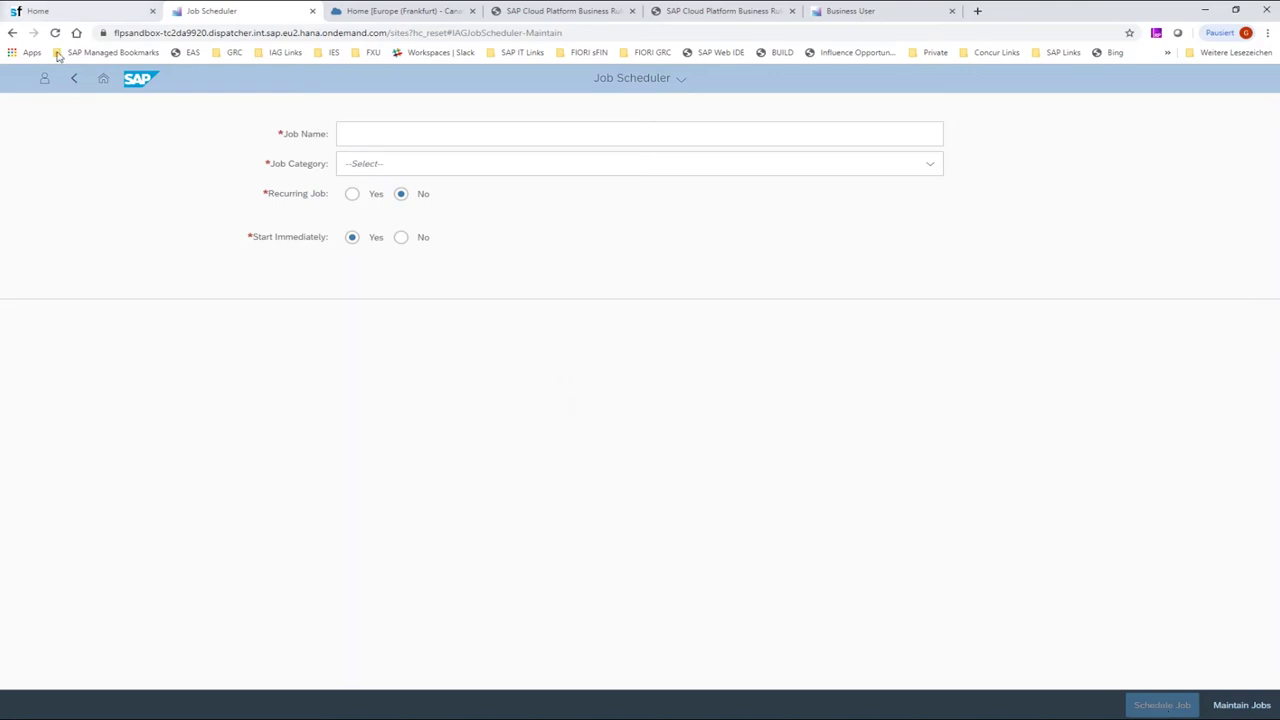
Review job GM46's logs in Job History for the role assignment and unassignment, then return to the launchpad home.
{"action": "left_click", "coordinate": [103, 80]}
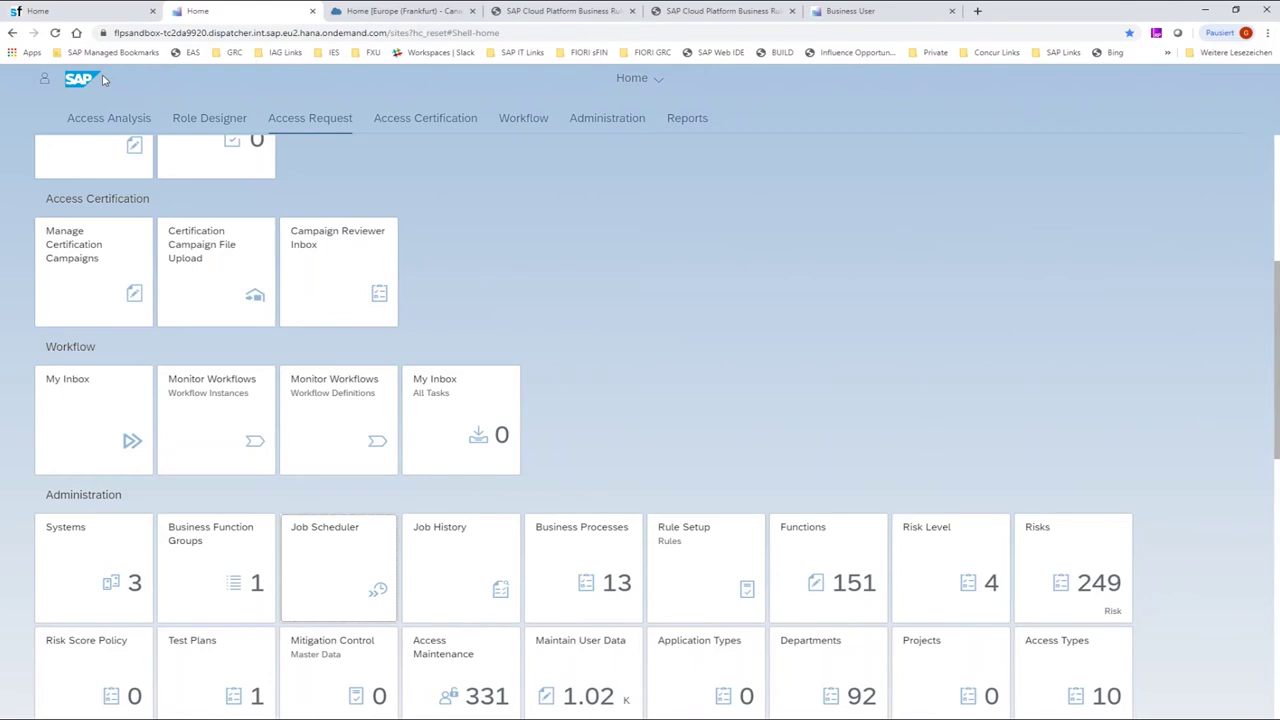
{"action": "left_click", "coordinate": [454, 567]}
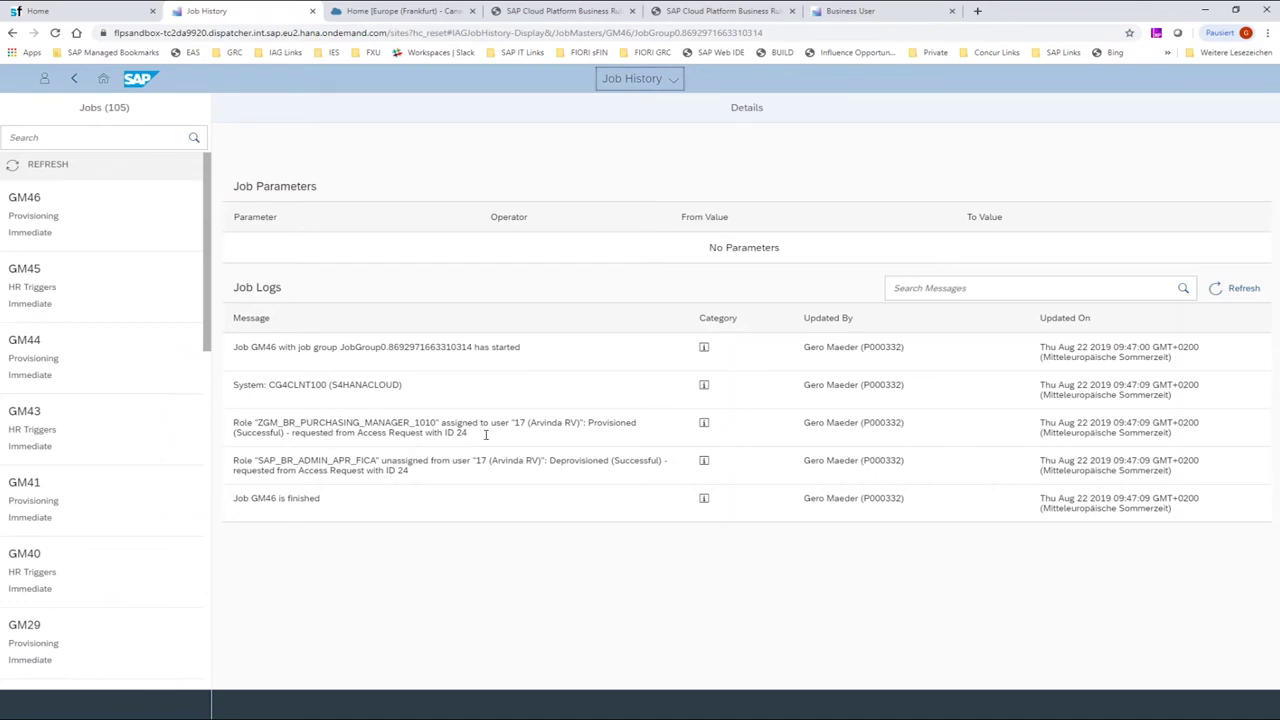
{"action": "left_click_drag", "start_coordinate": [480, 434], "coordinate": [221, 466]}
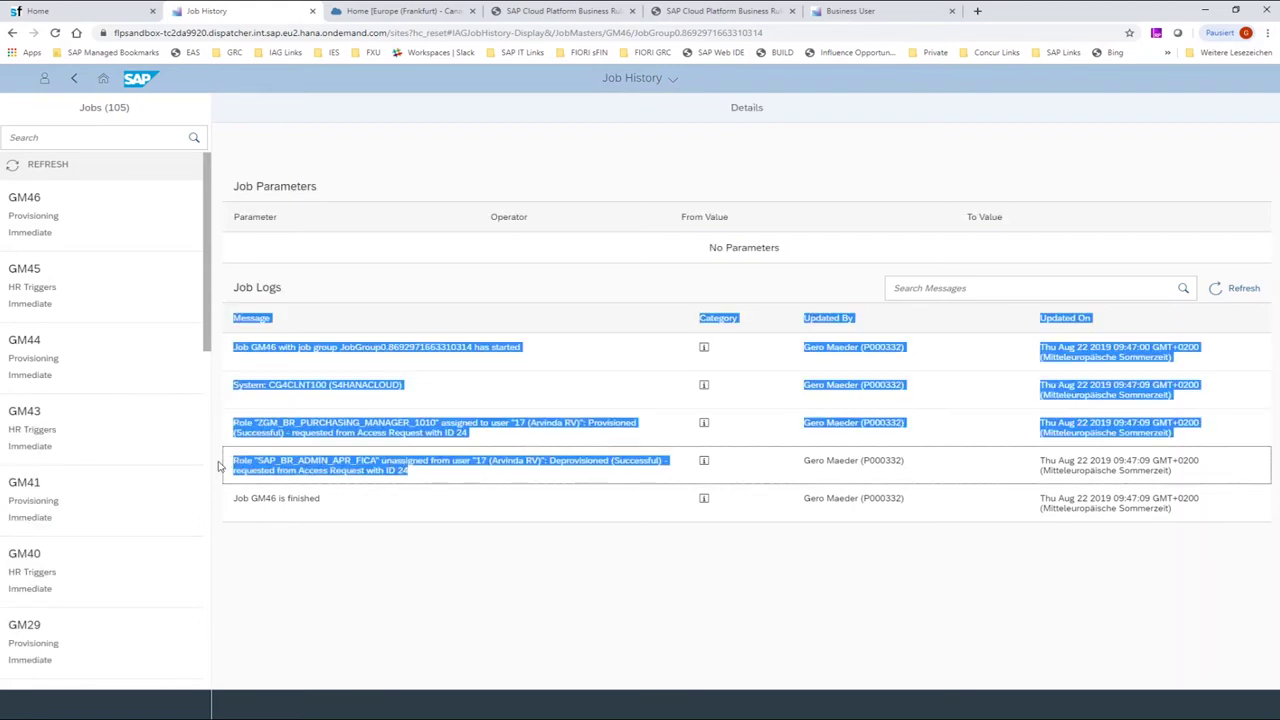
{"action": "left_click", "coordinate": [484, 521]}
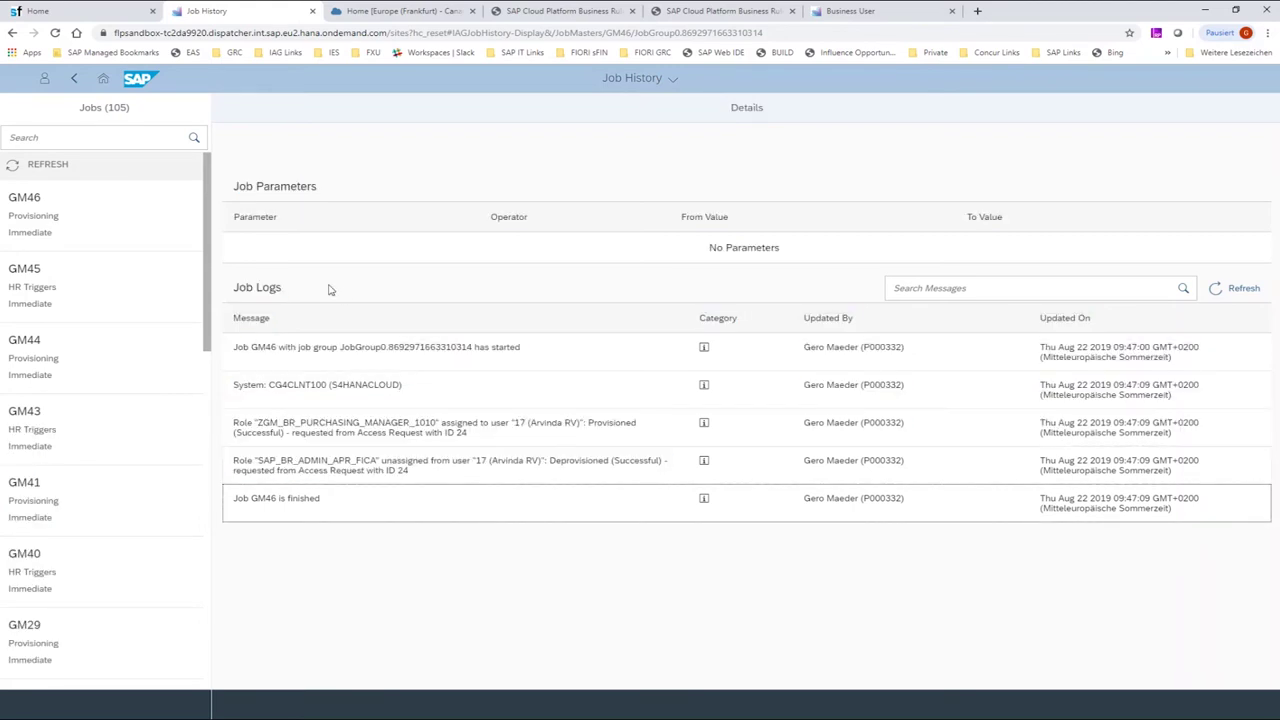
{"action": "left_click", "coordinate": [108, 82]}
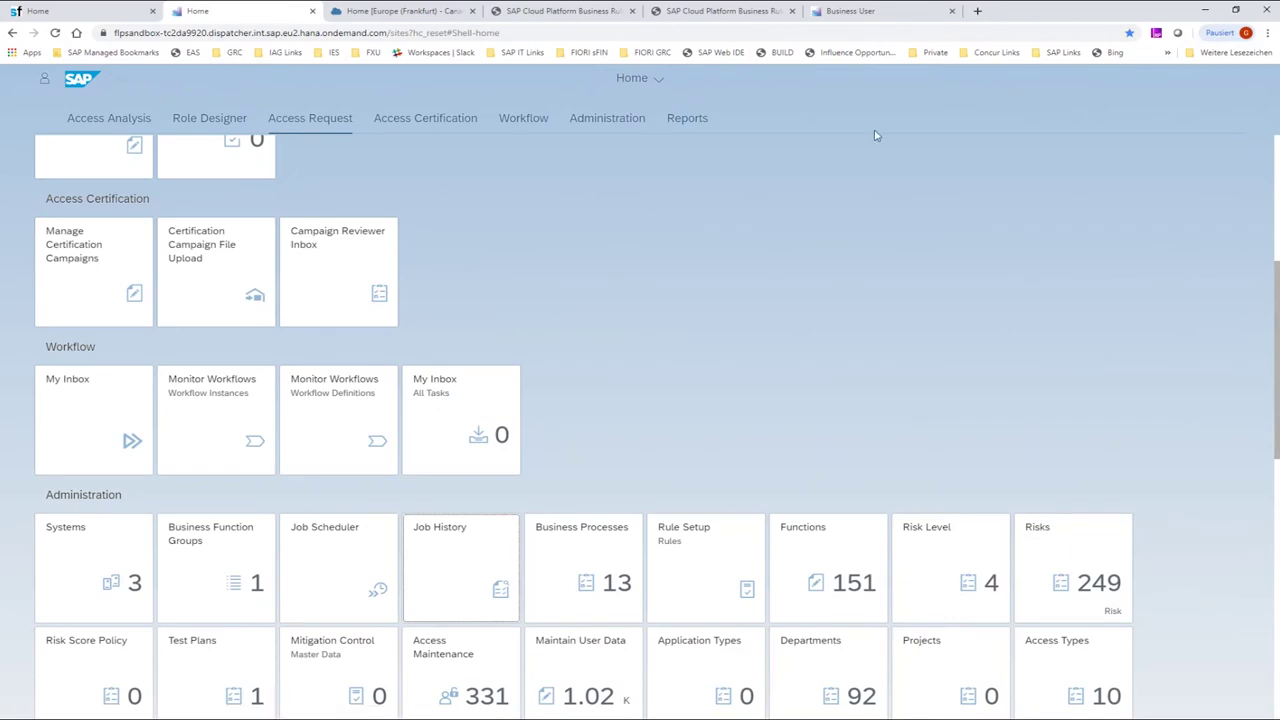
Reload the employee's Business User record in S/4HANA to check the assigned roles, and query its change documents for 22.08.2019.
{"action": "left_click", "coordinate": [880, 12]}
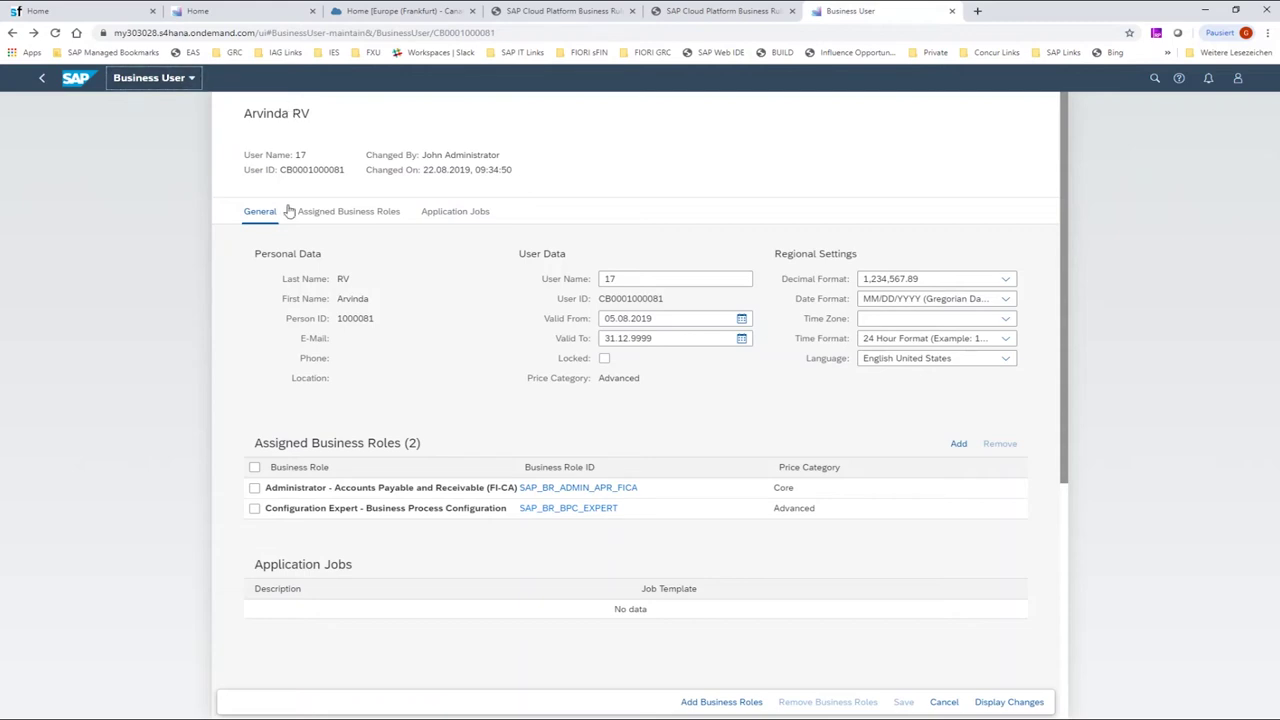
{"action": "left_click", "coordinate": [41, 80]}
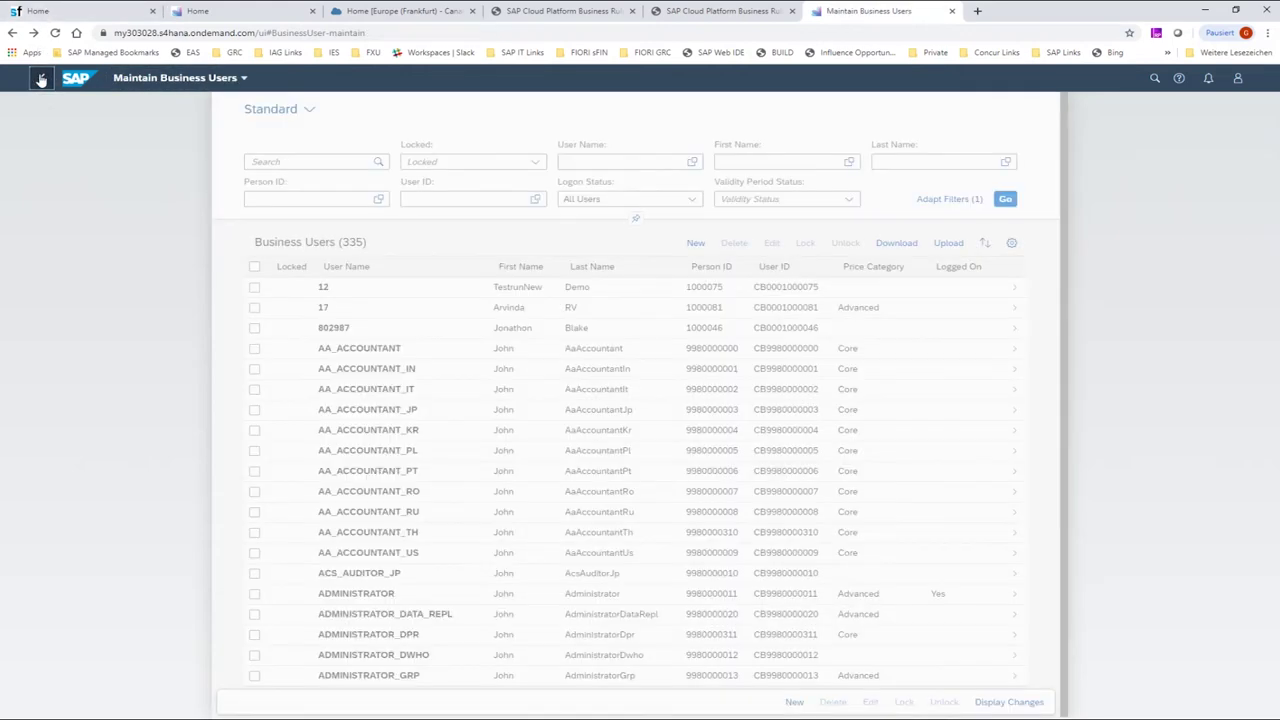
{"action": "left_click", "coordinate": [555, 312]}
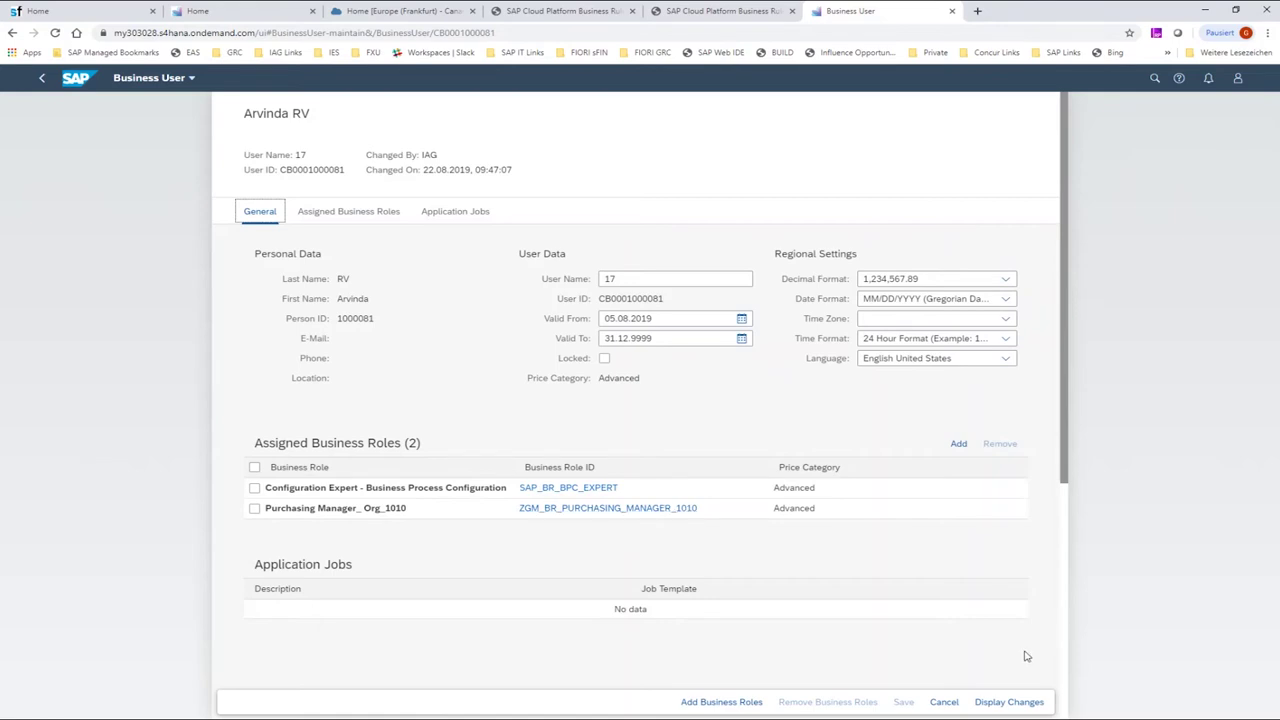
{"action": "left_click", "coordinate": [1013, 704]}
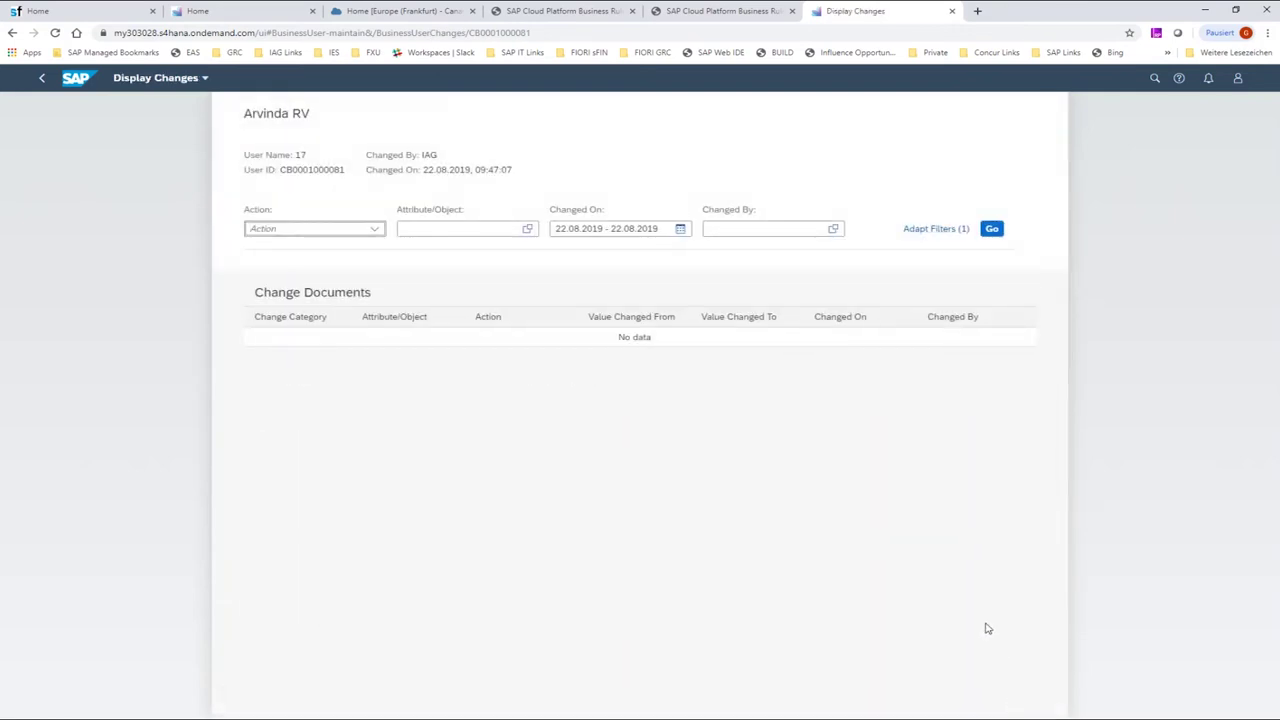
{"action": "left_click", "coordinate": [991, 229]}
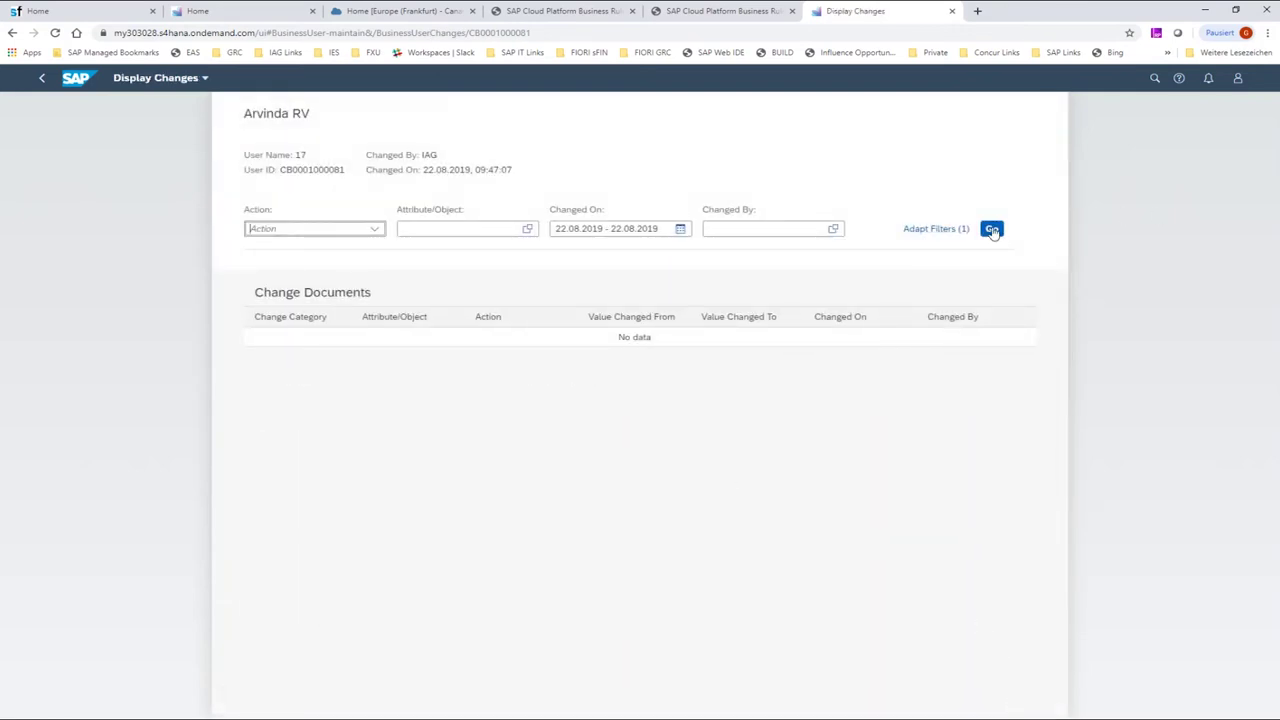